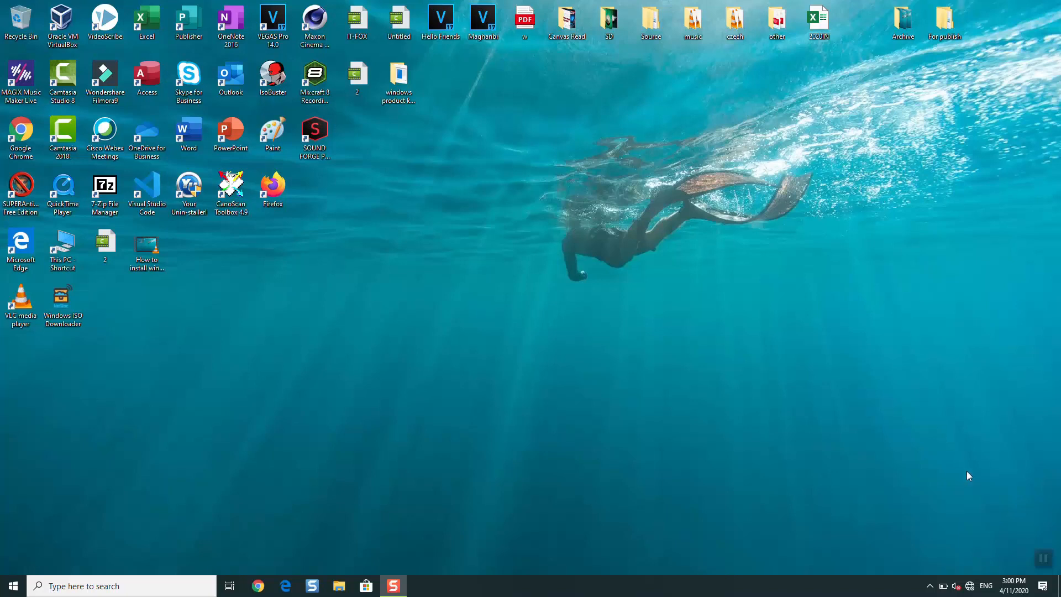
- Start the Playing Audio troubleshooter for the muted speaker and cancel it during problem detection
click(956, 586)
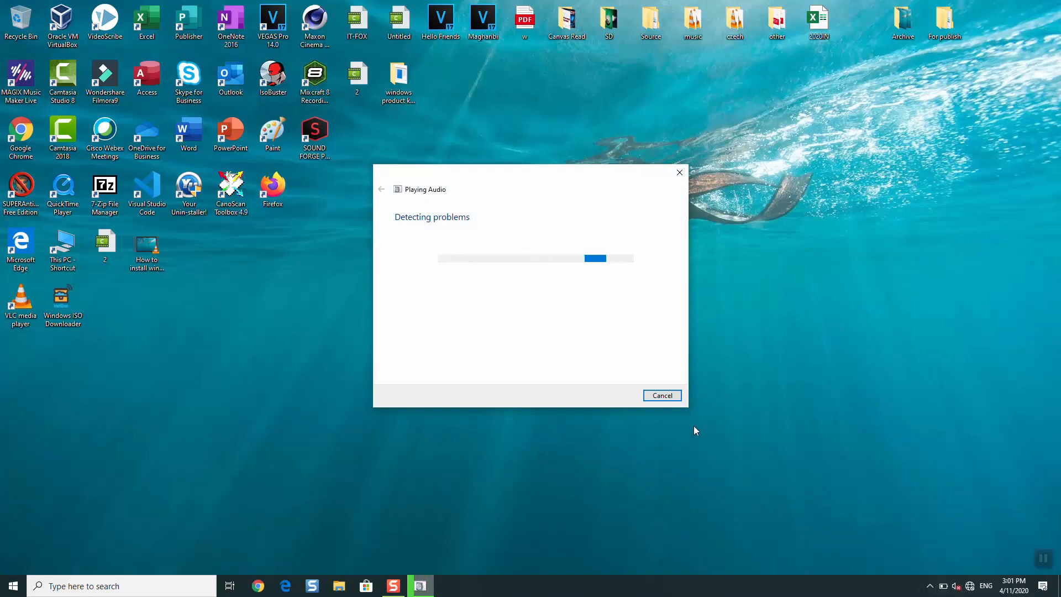
click(662, 395)
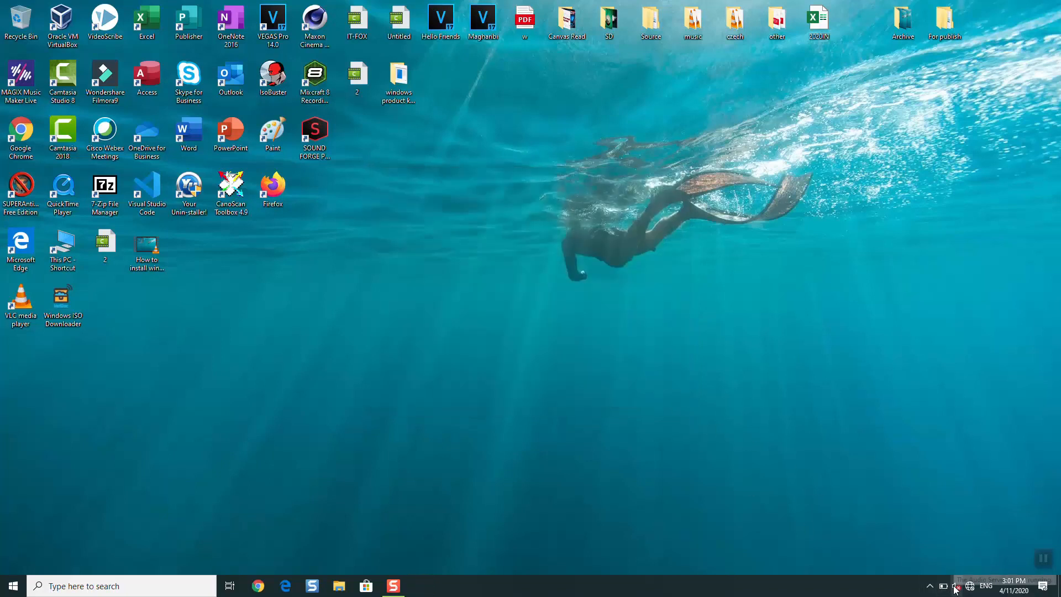
- Open Device Manager and expand the Sound, video and game controllers category
click(176, 580)
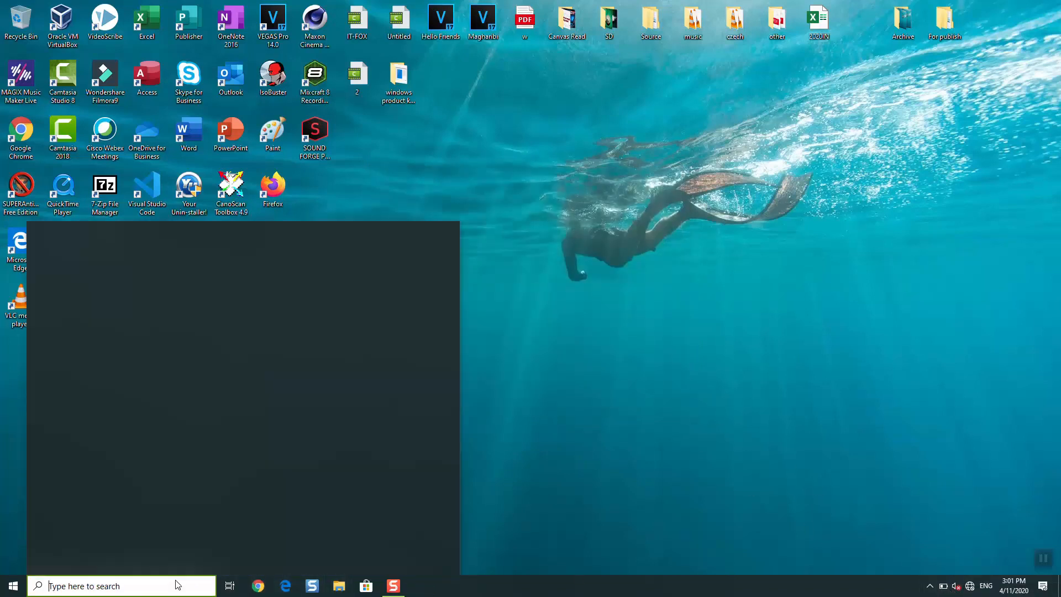
text(device)
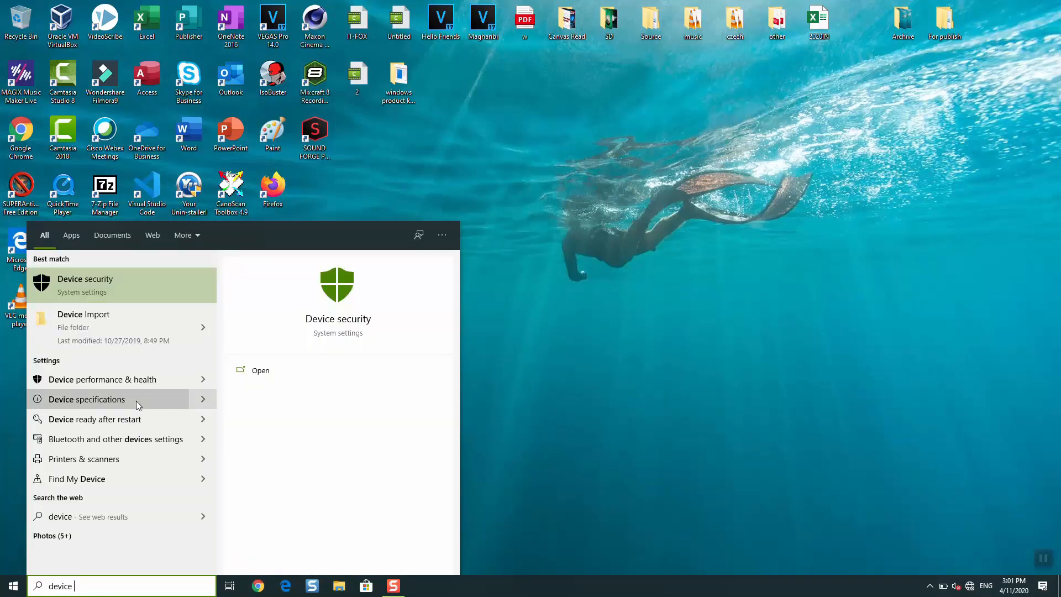
text( manager)
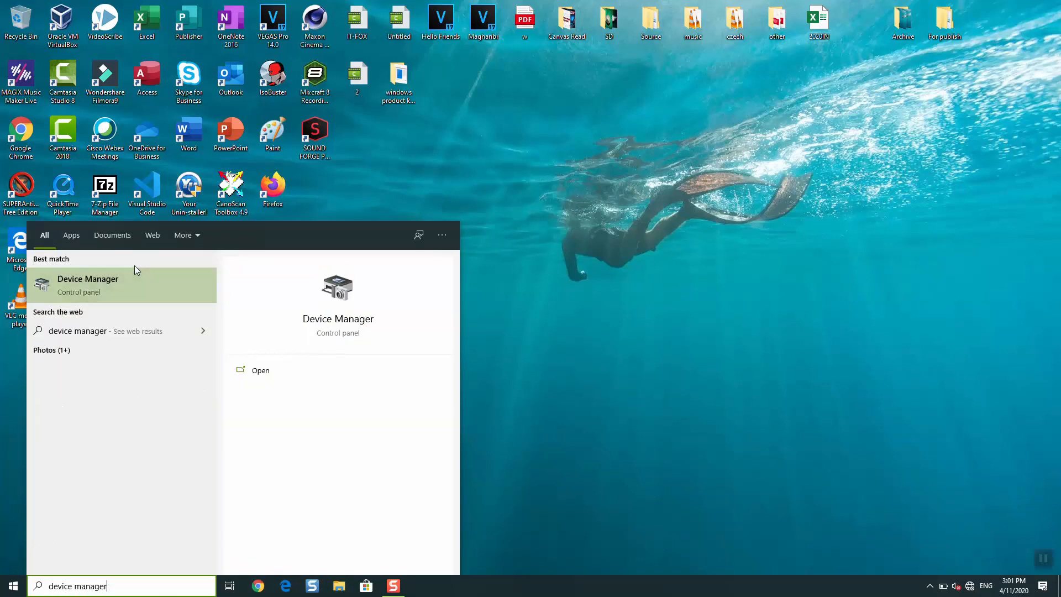
click(350, 321)
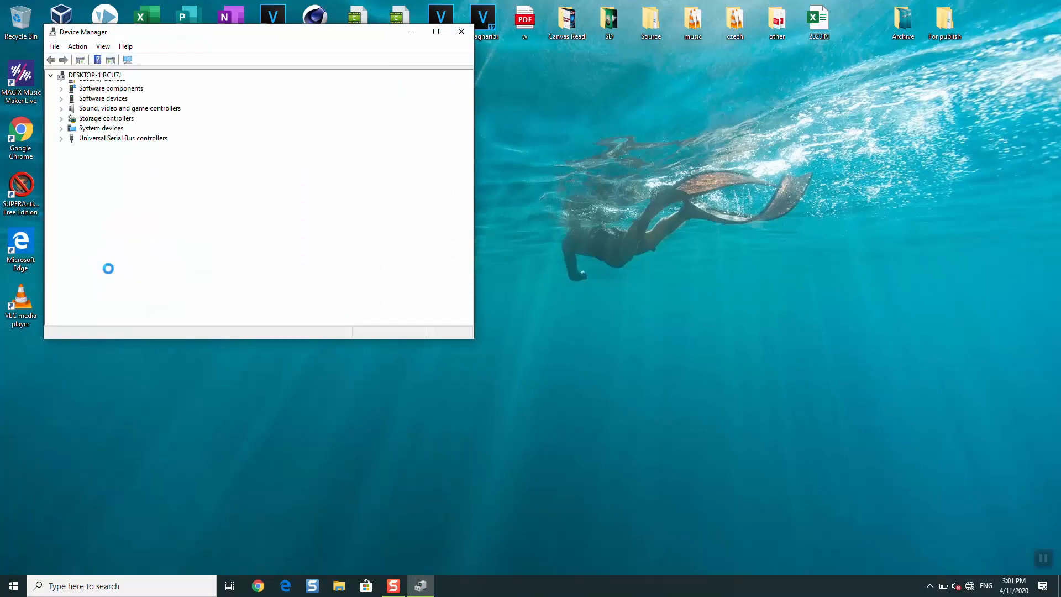
click(61, 264)
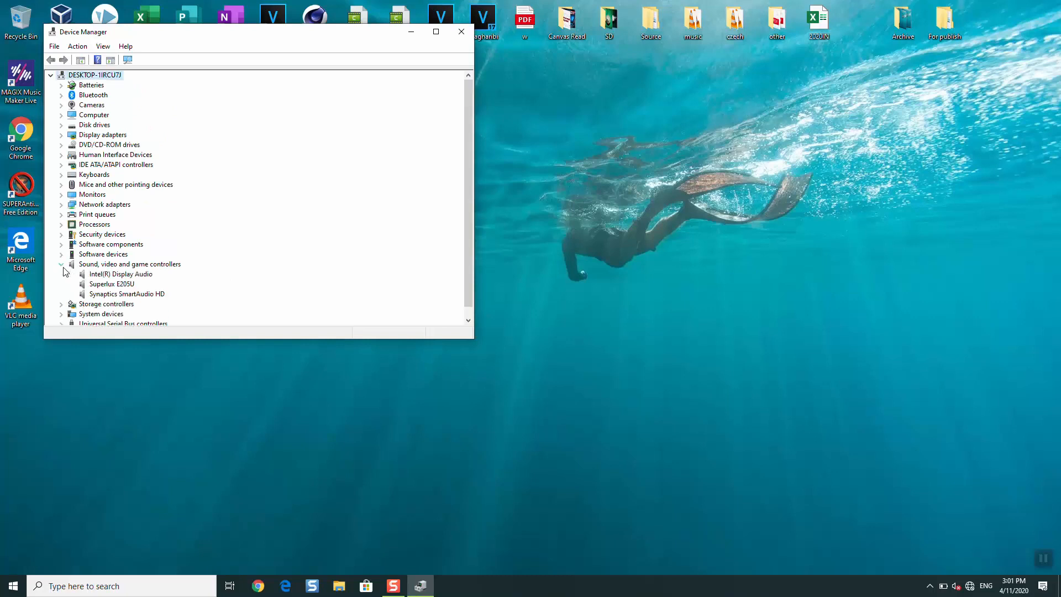
- Search automatically for updated driver software for Intel(R) Display Audio and dismiss the update wizard
click(97, 275)
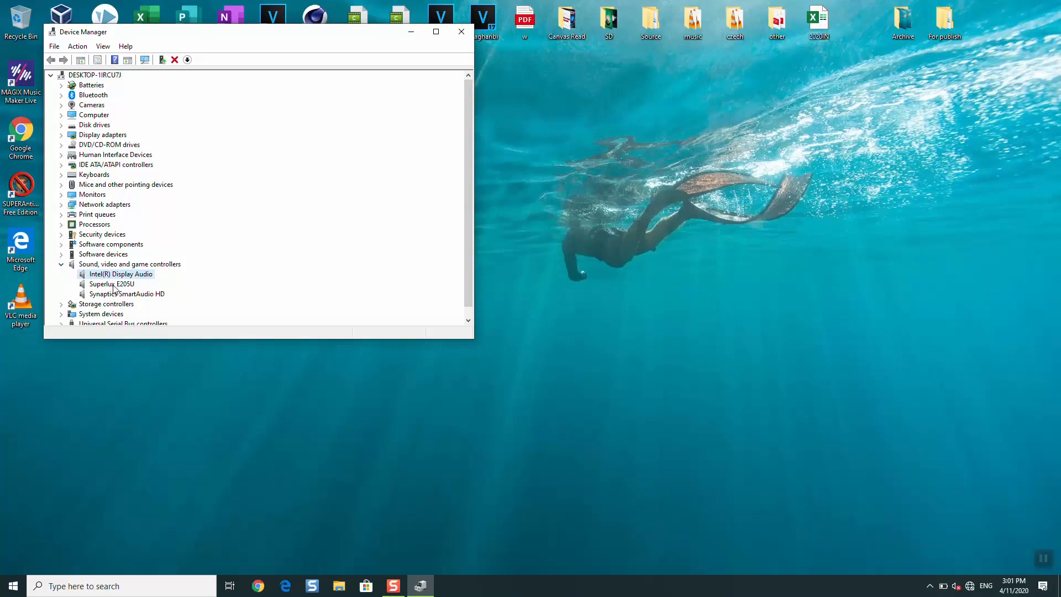
right_click(143, 283)
click(178, 285)
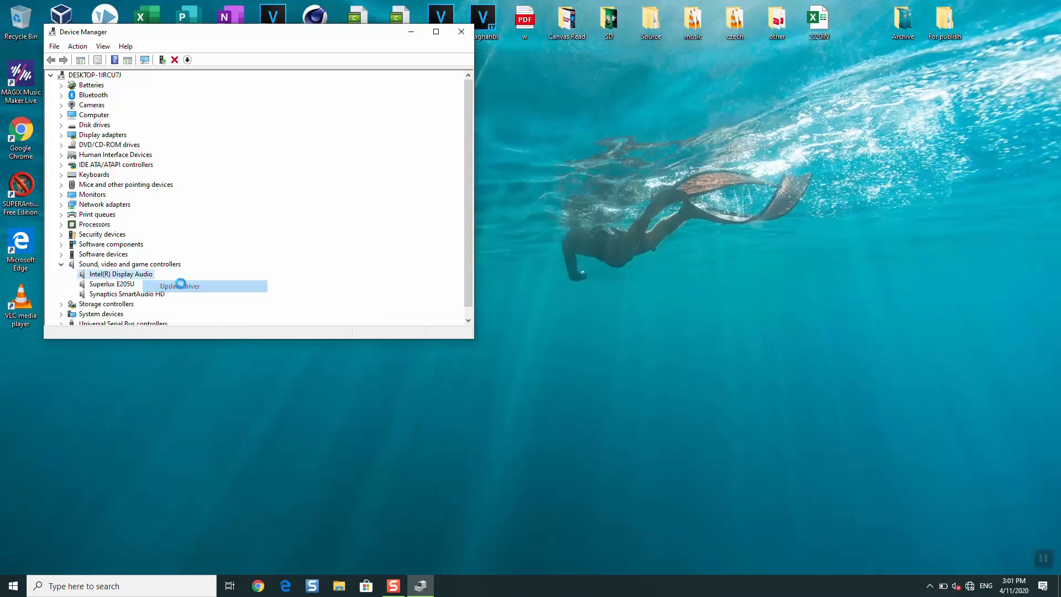
click(241, 191)
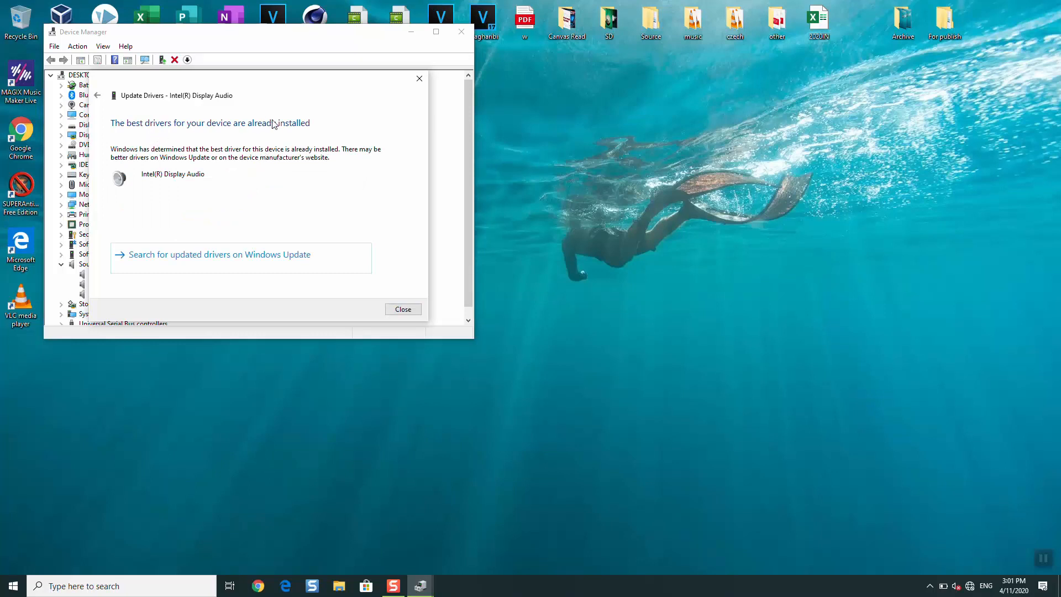
click(407, 310)
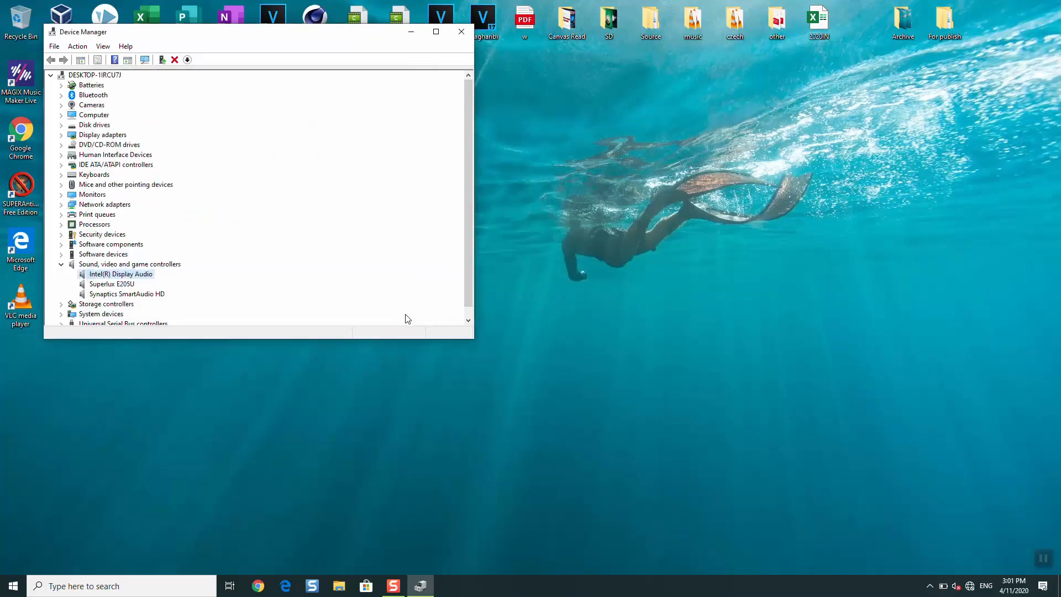
- Search automatically for updated driver software for Synaptics SmartAudio HD, and close the wizard and Device Manager
right_click(159, 297)
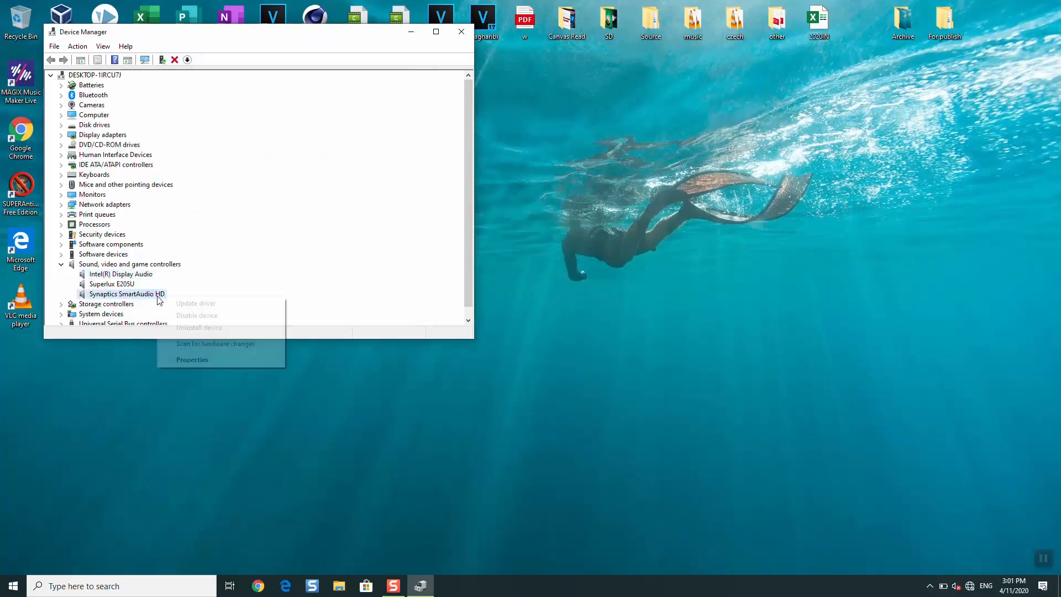
click(163, 302)
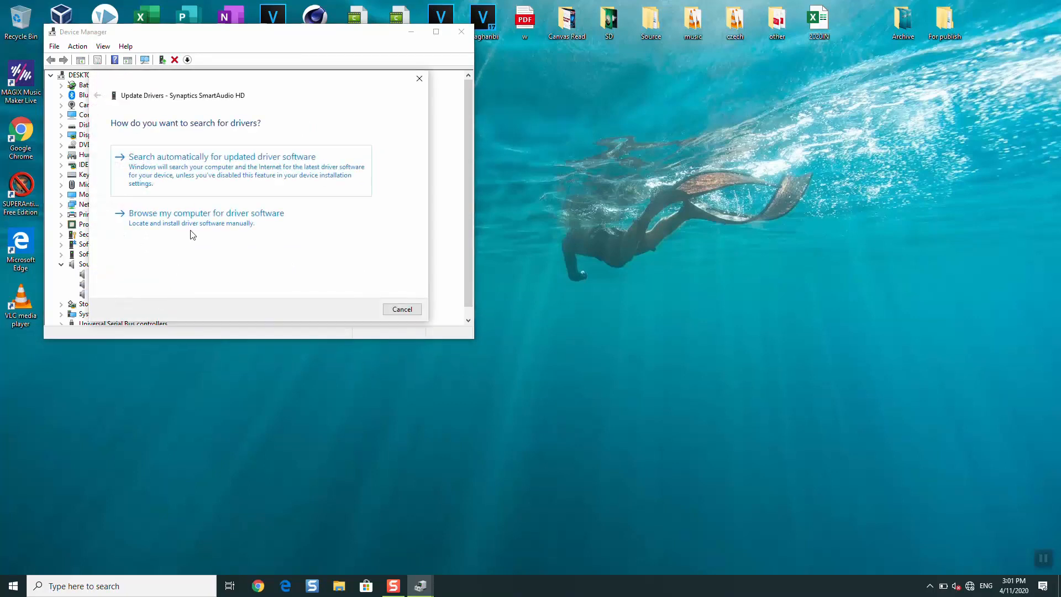
click(235, 161)
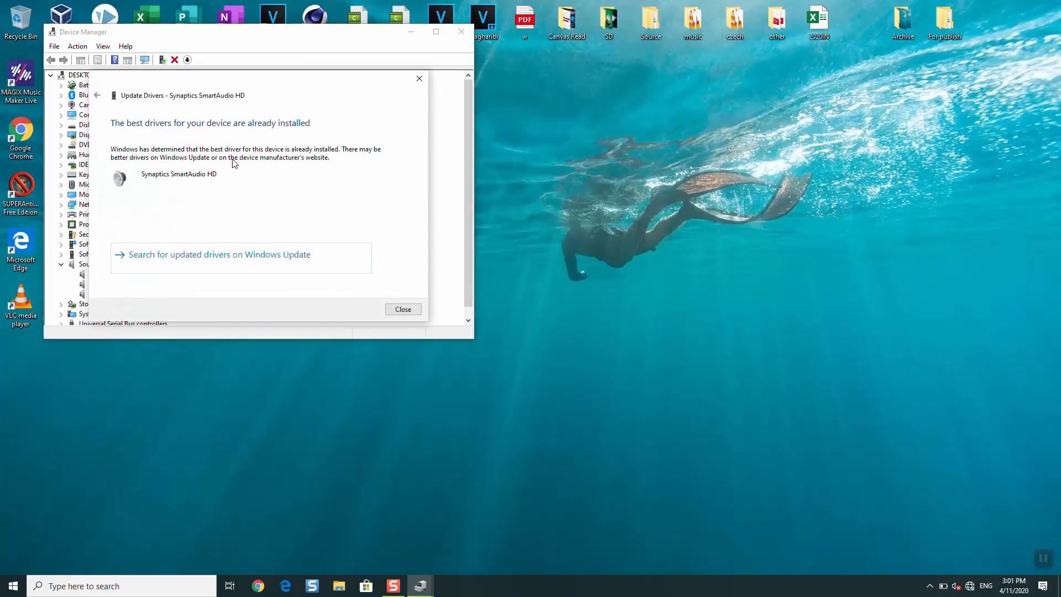
click(403, 309)
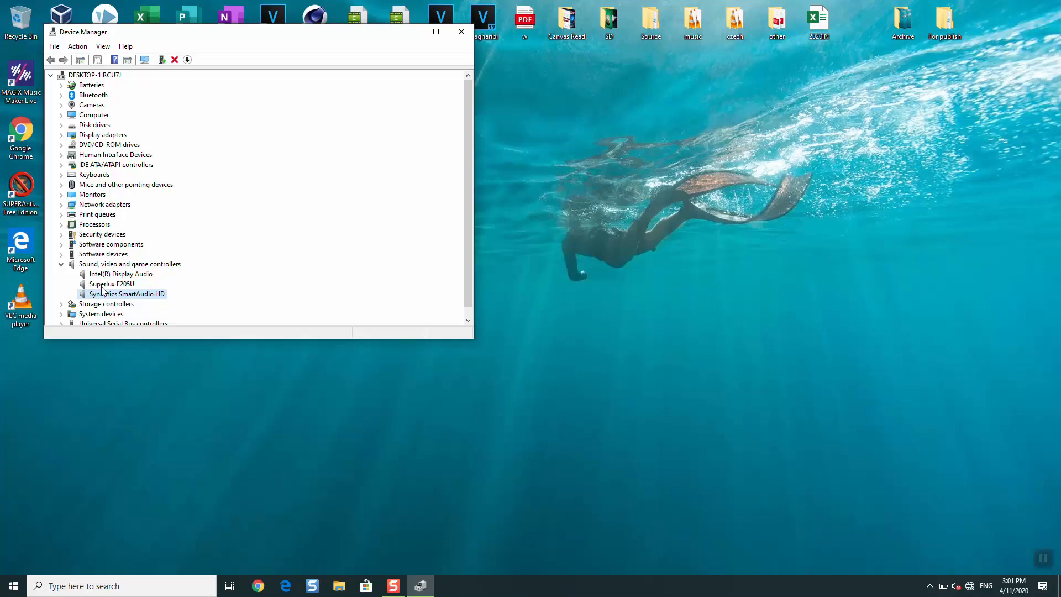
click(462, 32)
- Open the Sound page of the System category in Windows Settings
click(111, 586)
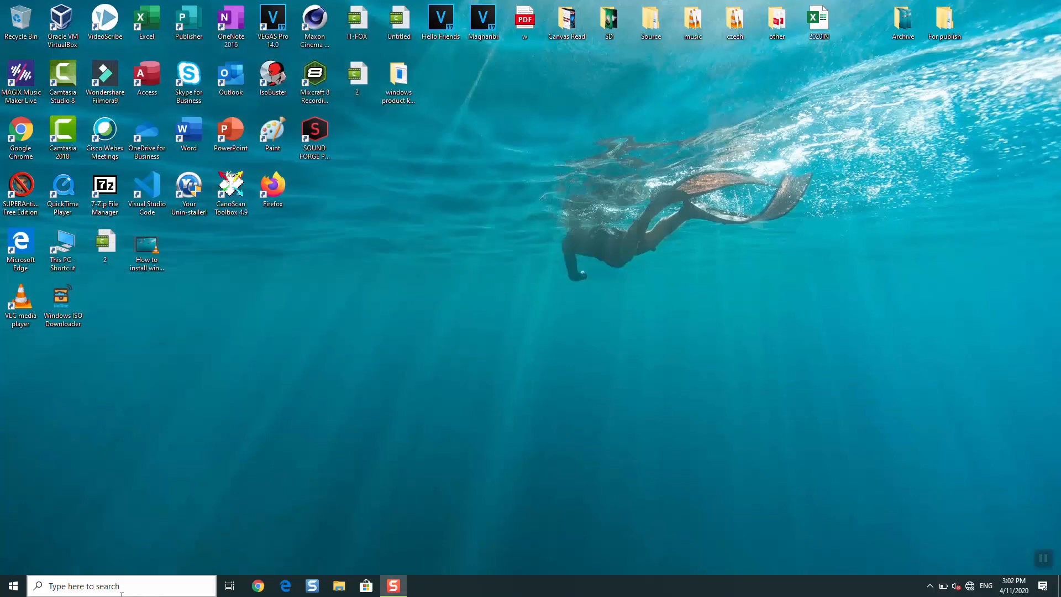
text(s)
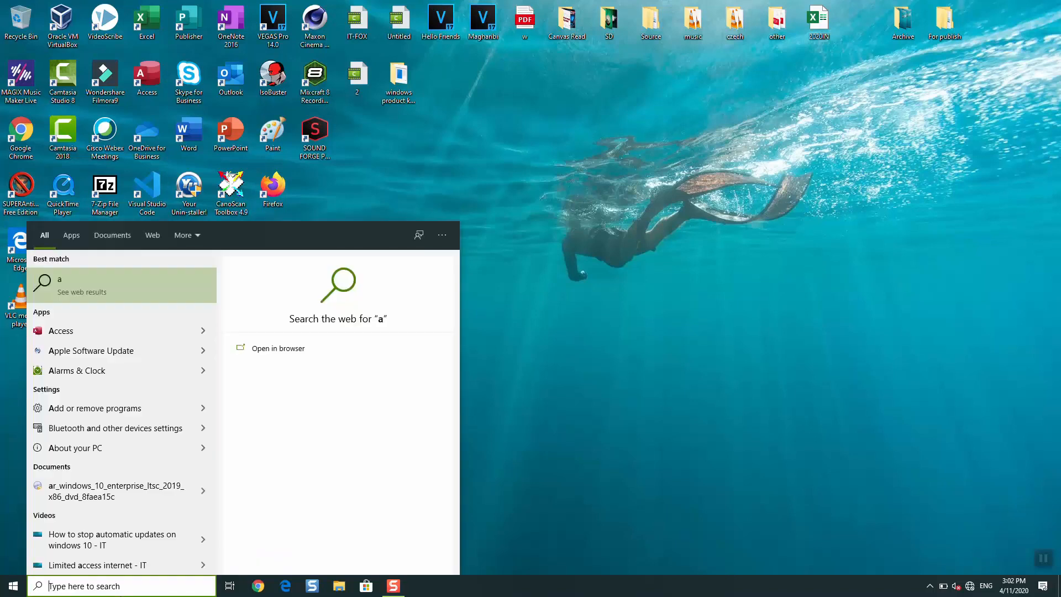
key(BackSpace)
text(settings)
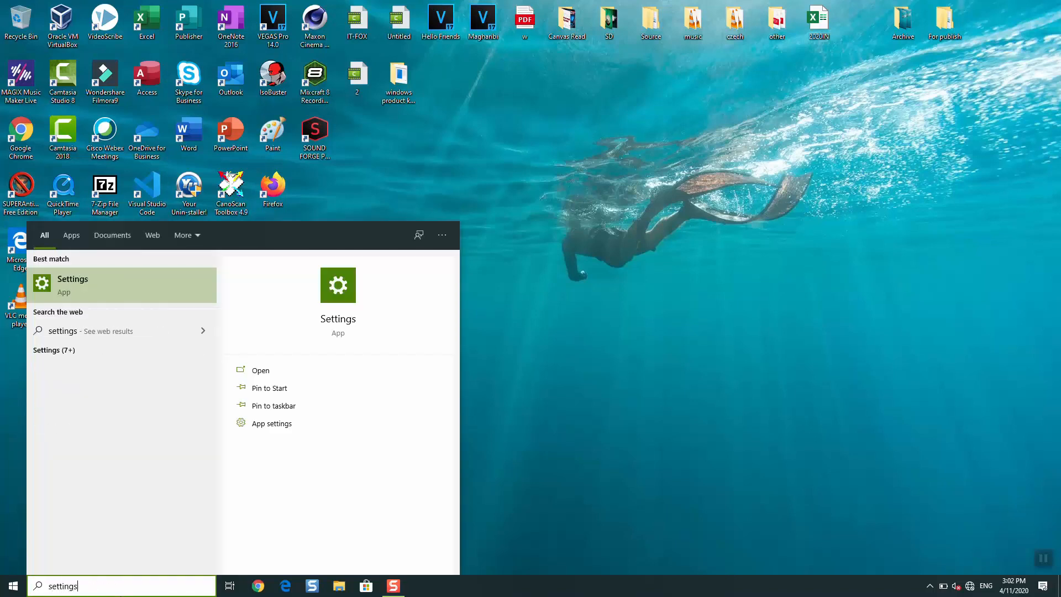
click(141, 290)
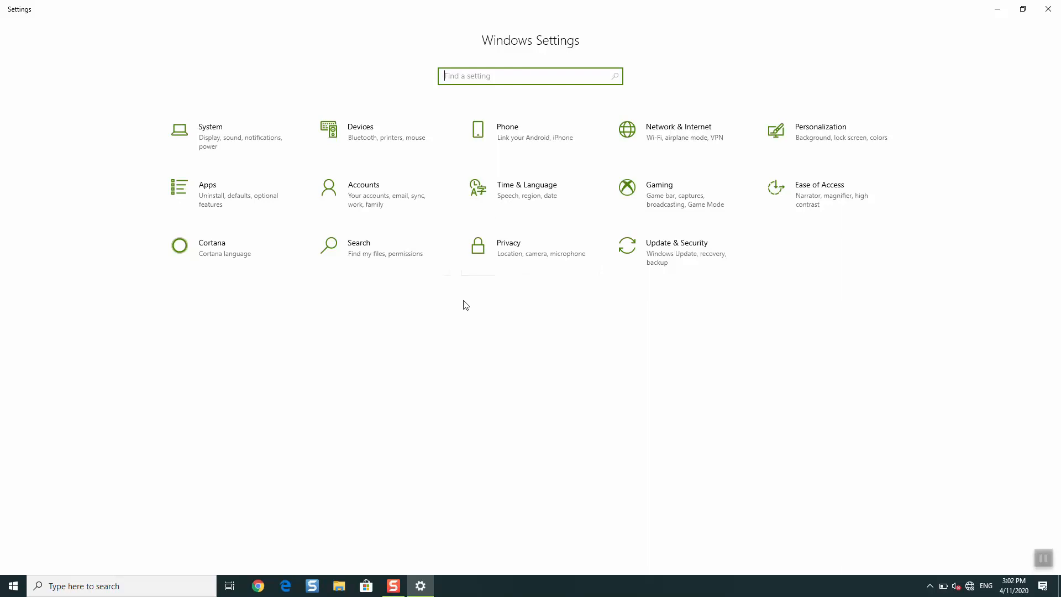
click(1049, 554)
click(236, 159)
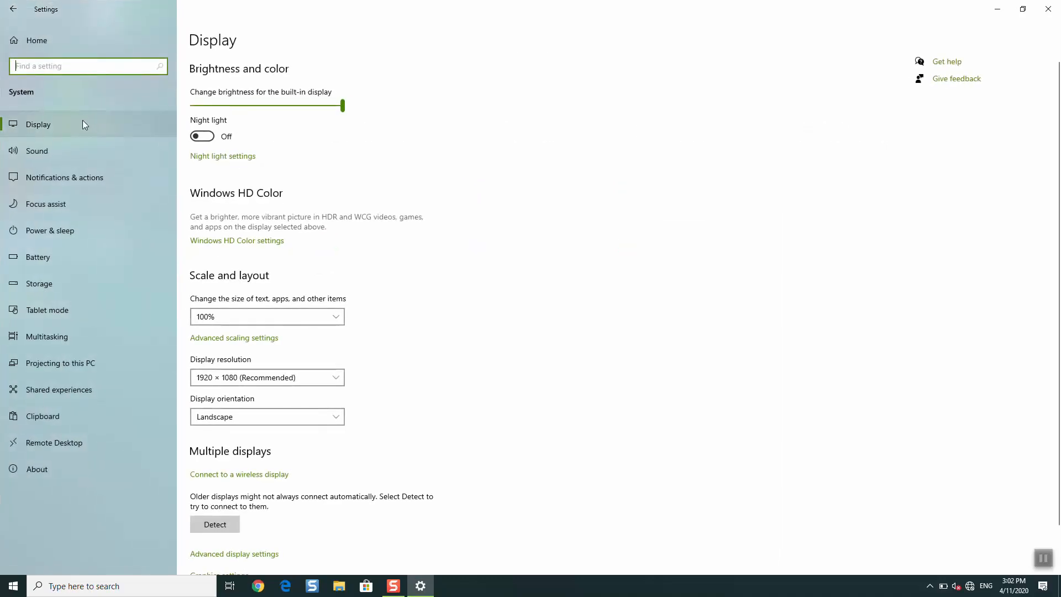
click(75, 151)
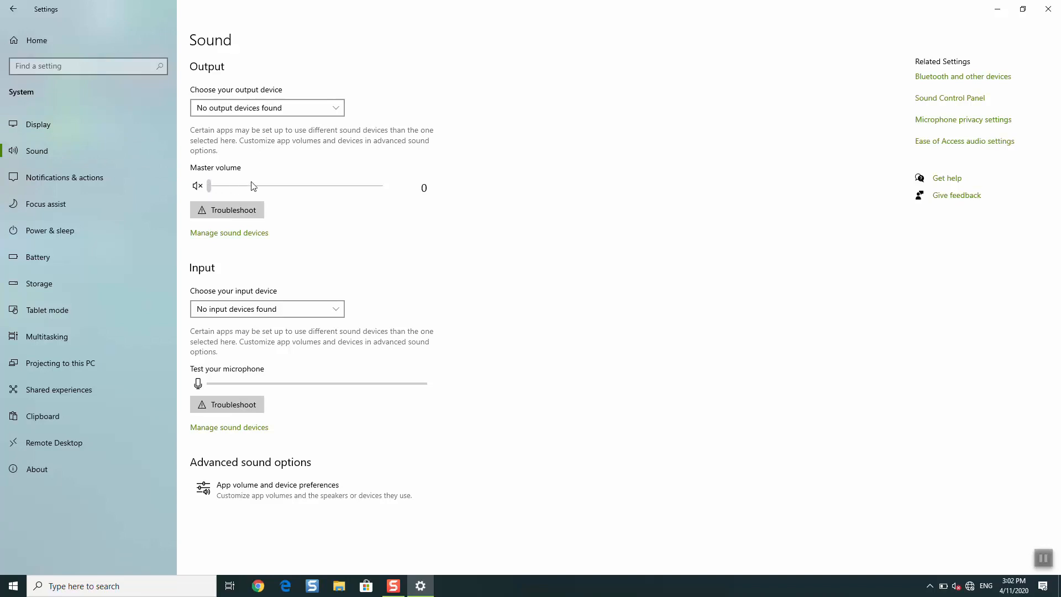
- Check the available output devices and the Manage sound devices list, and close Settings
click(335, 109)
click(335, 108)
click(241, 233)
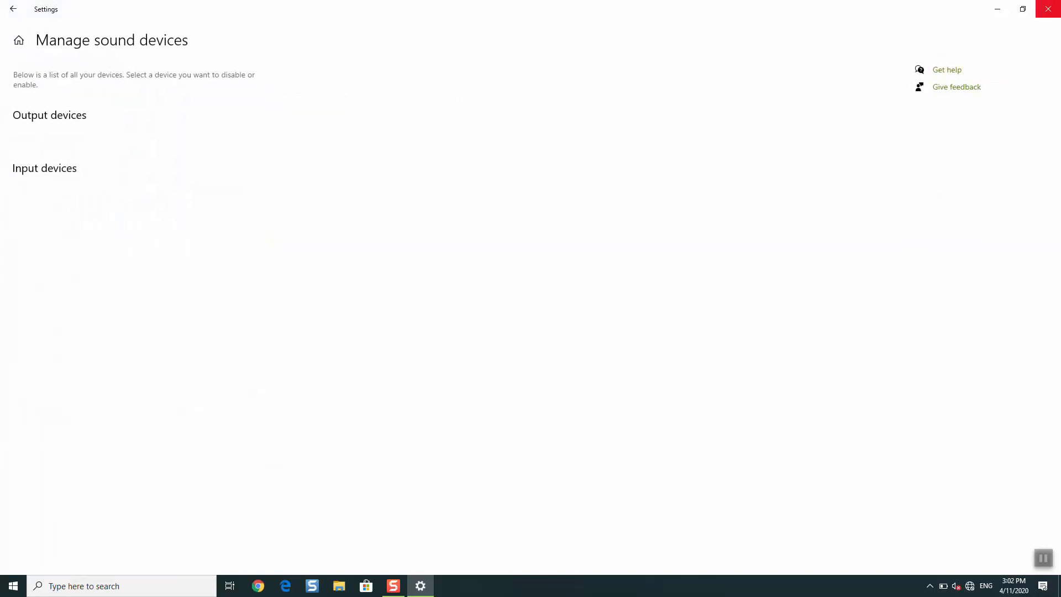
click(1048, 9)
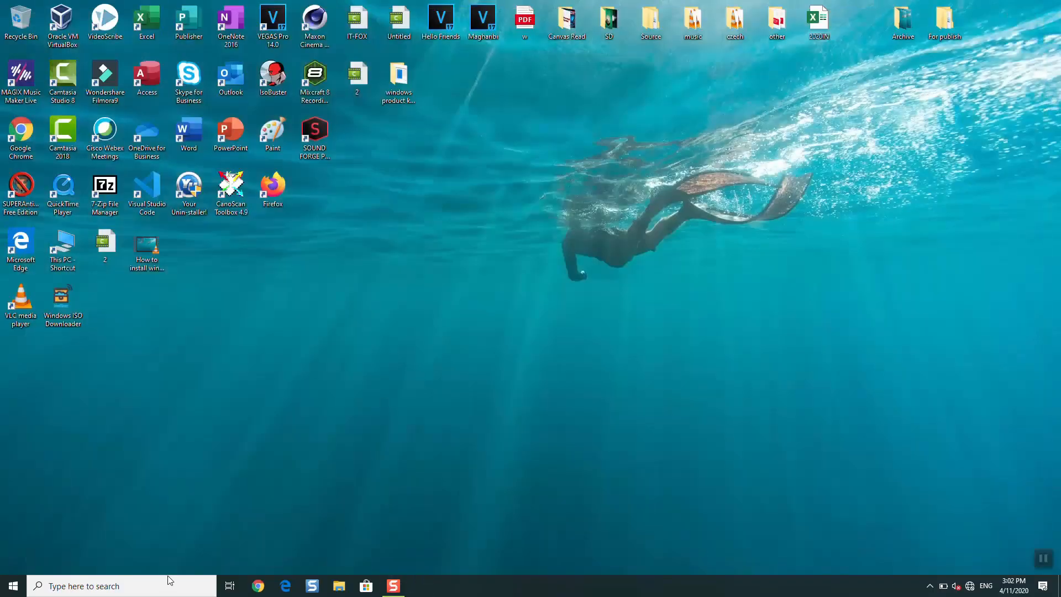
- Search Windows for "services" and open the Services app
click(166, 583)
text(sound)
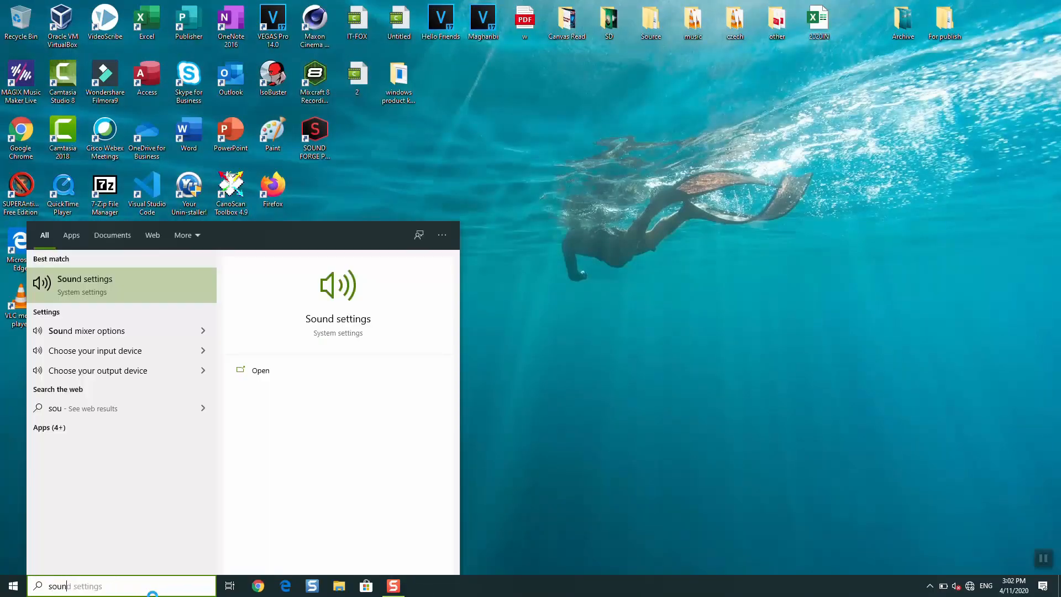
key(BackSpace)
key(BackSpace)
key(BackSpace)
key(BackSpace)
text(ervices)
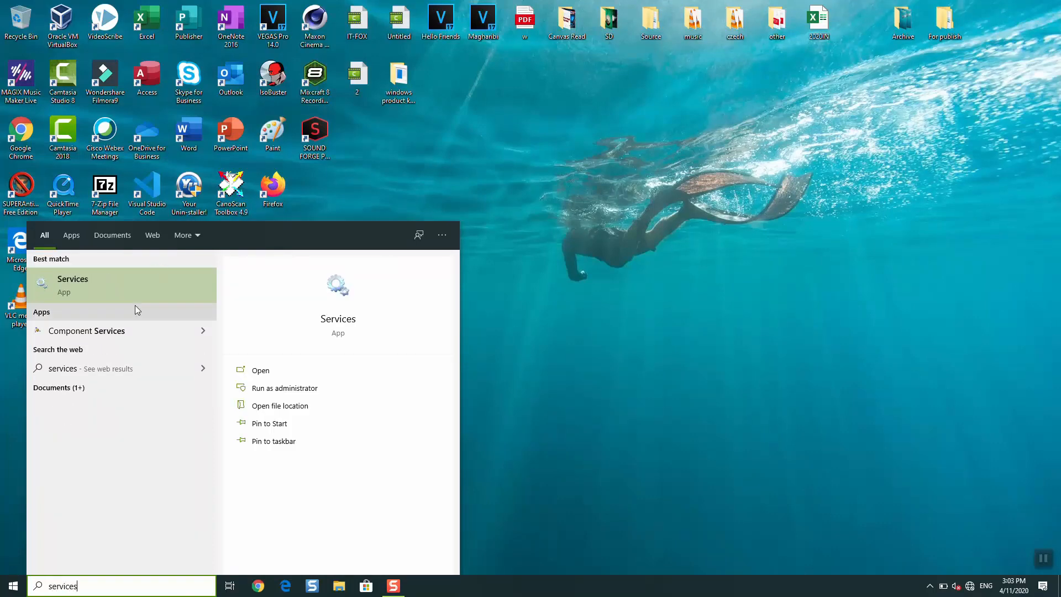
click(141, 295)
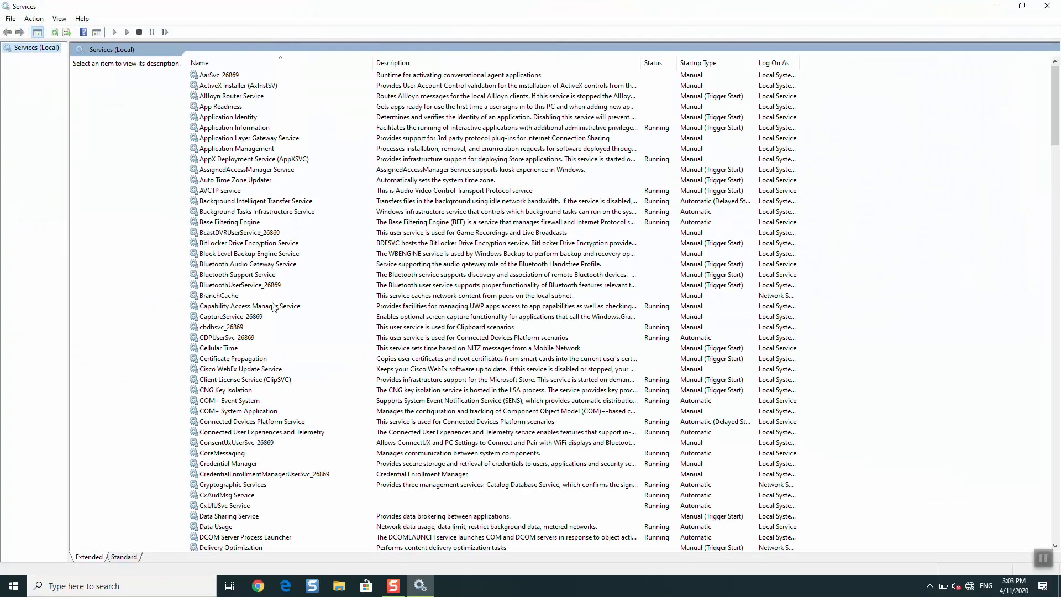
- Locate the Windows Audio service in the list of local services and open its properties
click(214, 279)
key(e)
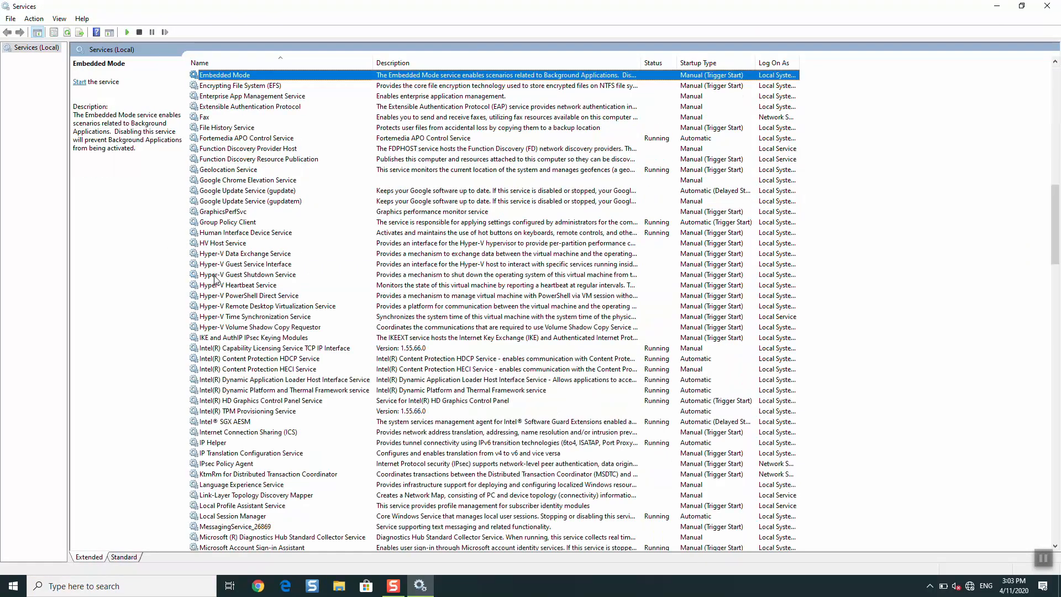
key(w)
key(w)
key(w)
key(w)
key(w)
key(w)
key(w)
key(w)
key(w)
key(w)
key(w)
key(w)
key(w)
key(w)
key(w)
key(w)
key(w)
key(w)
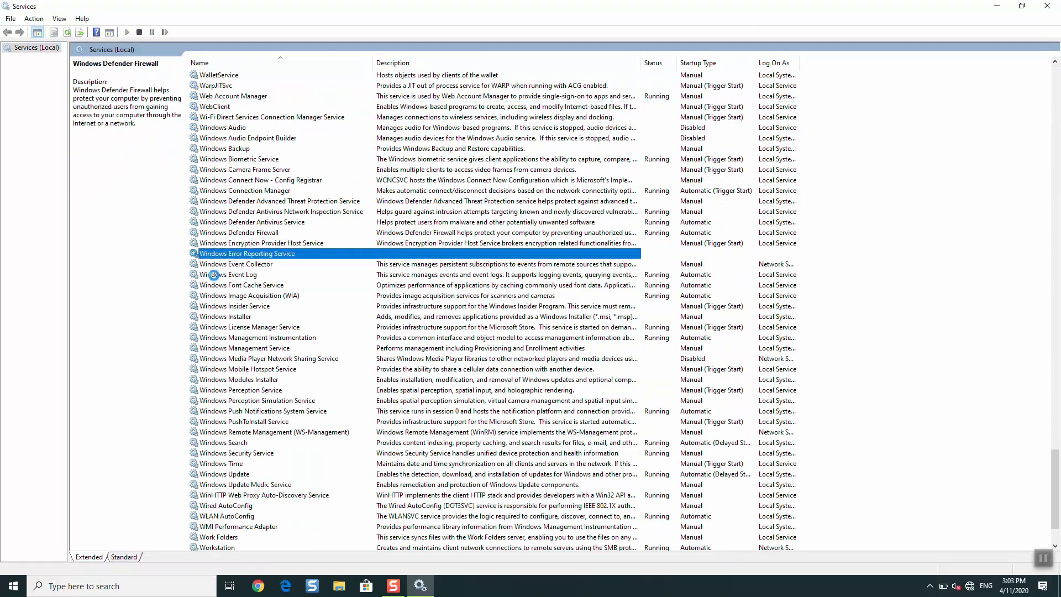
key(w)
key(w)
key(w)
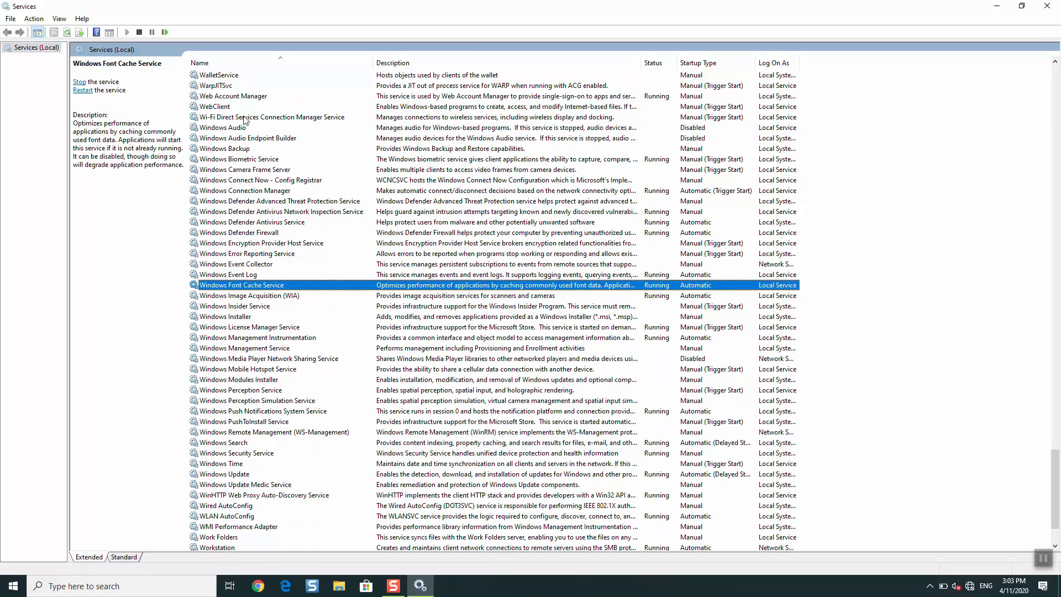
click(240, 130)
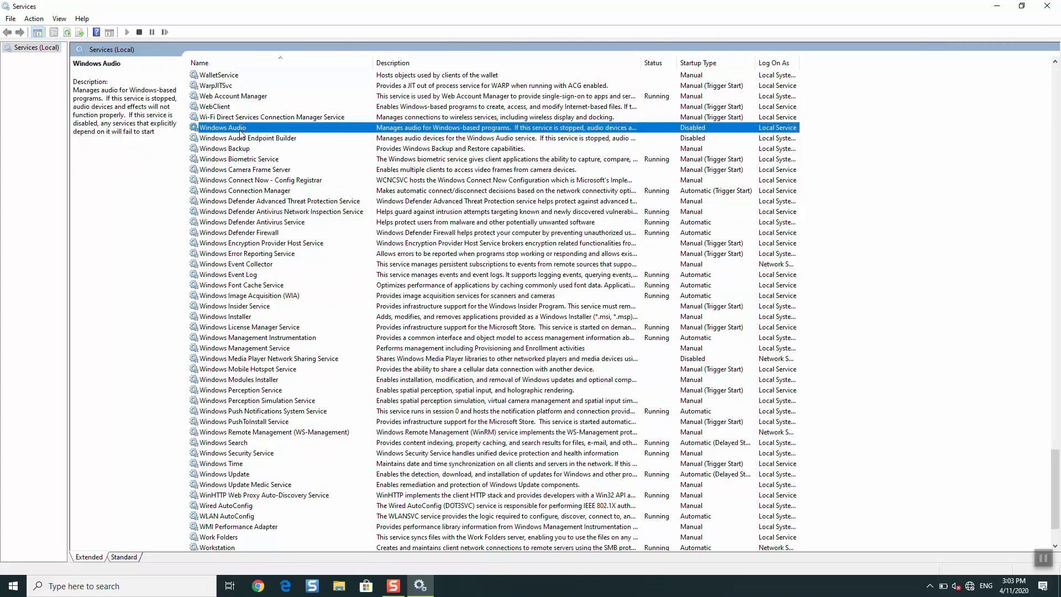
double_click(698, 132)
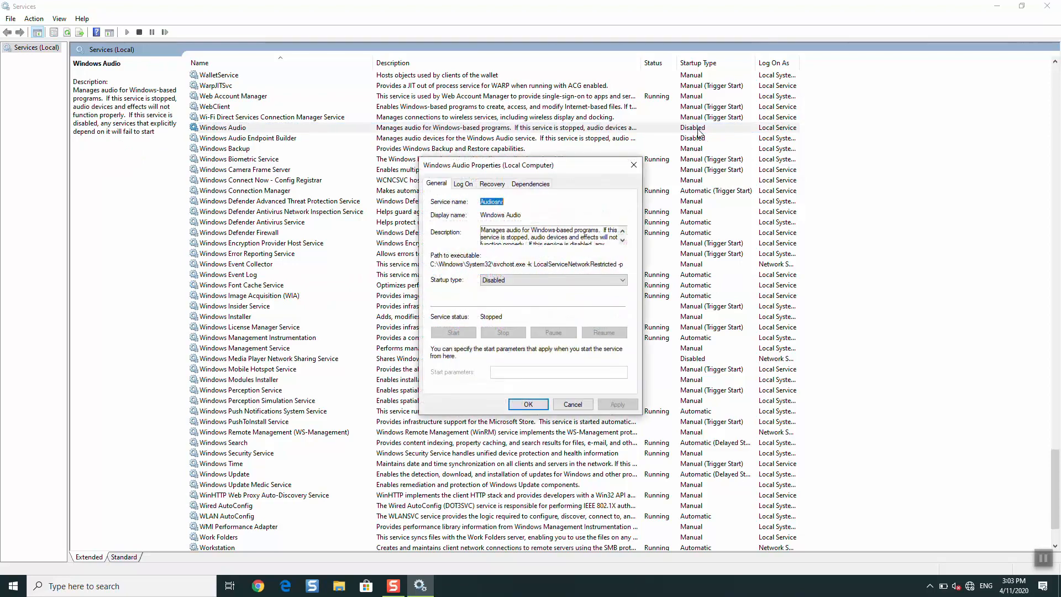
- Try to apply the Automatic (Delayed Start) startup type to the Windows Audio service
click(514, 280)
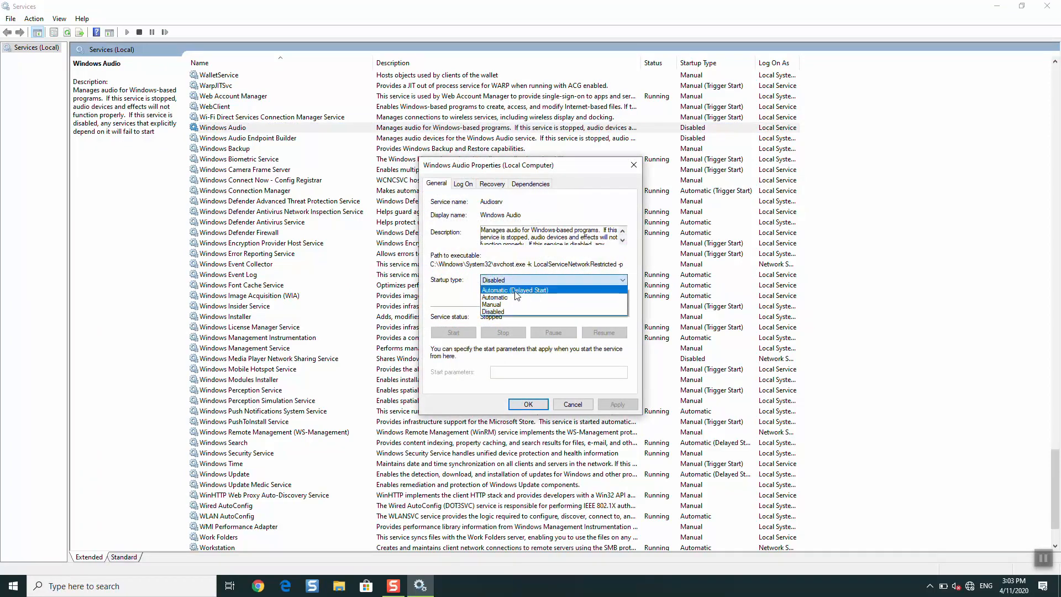
click(516, 290)
click(617, 404)
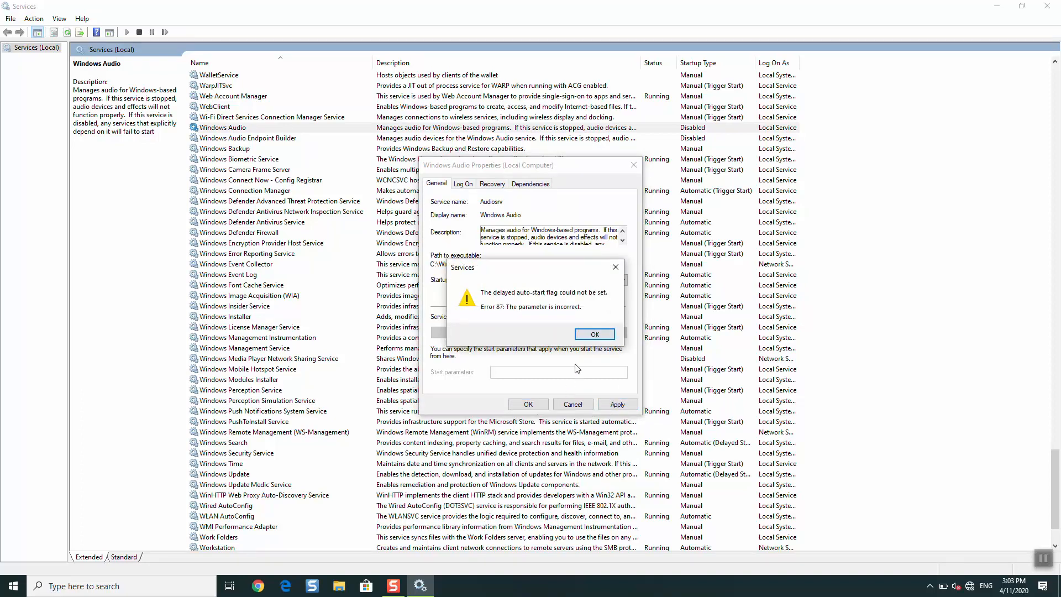
click(590, 334)
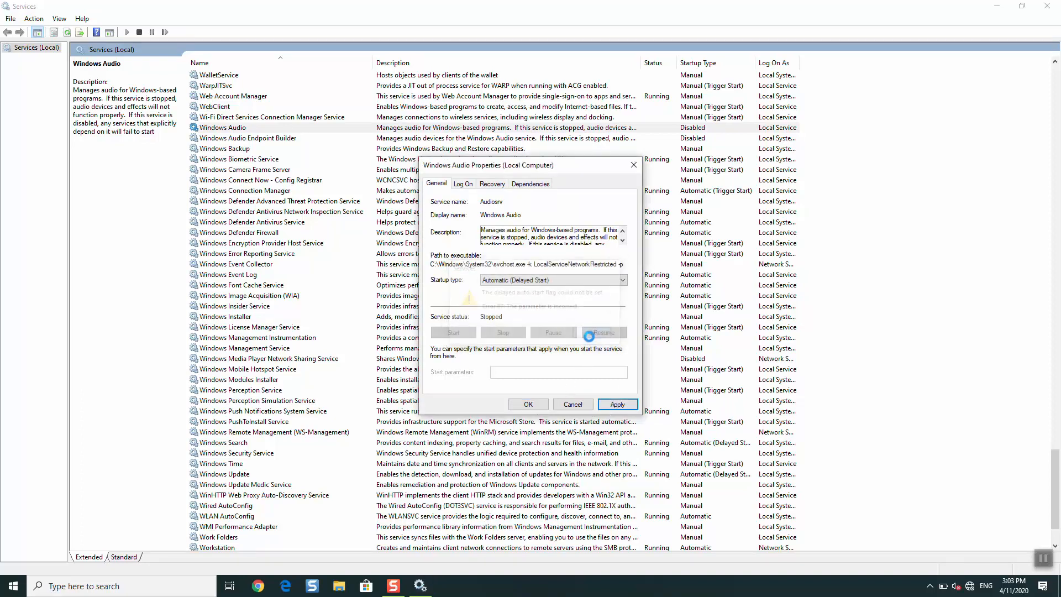
- Set the Windows Audio service's startup type to Automatic, apply the change and close its properties
click(546, 280)
click(540, 296)
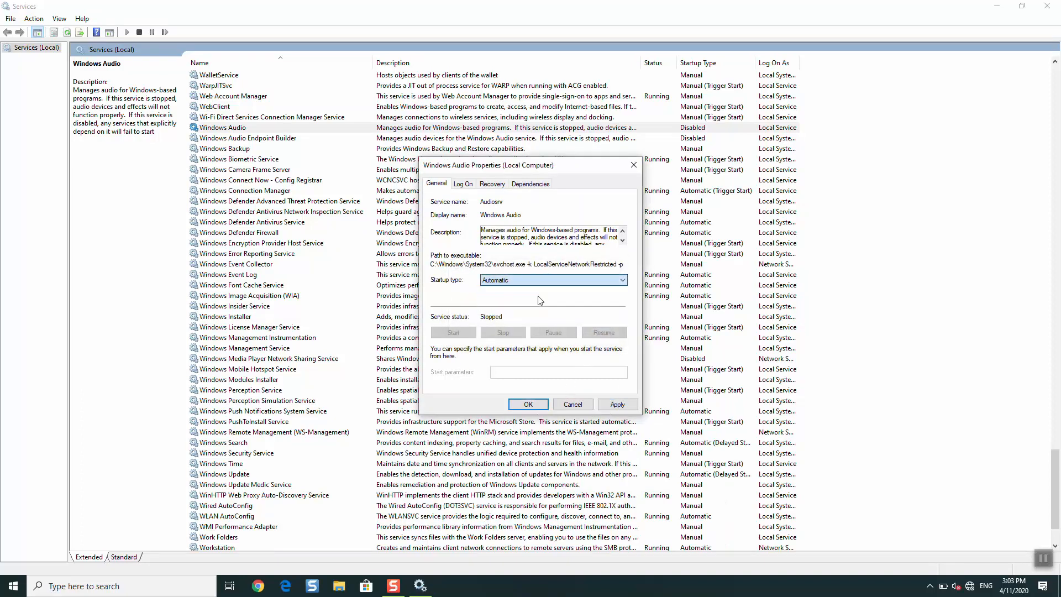
click(627, 405)
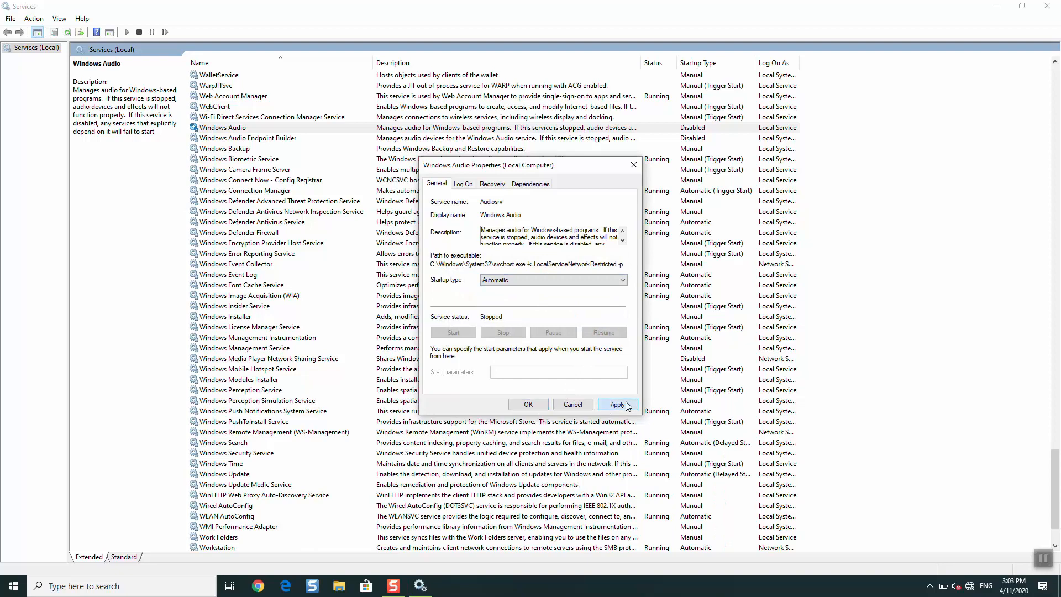
click(543, 409)
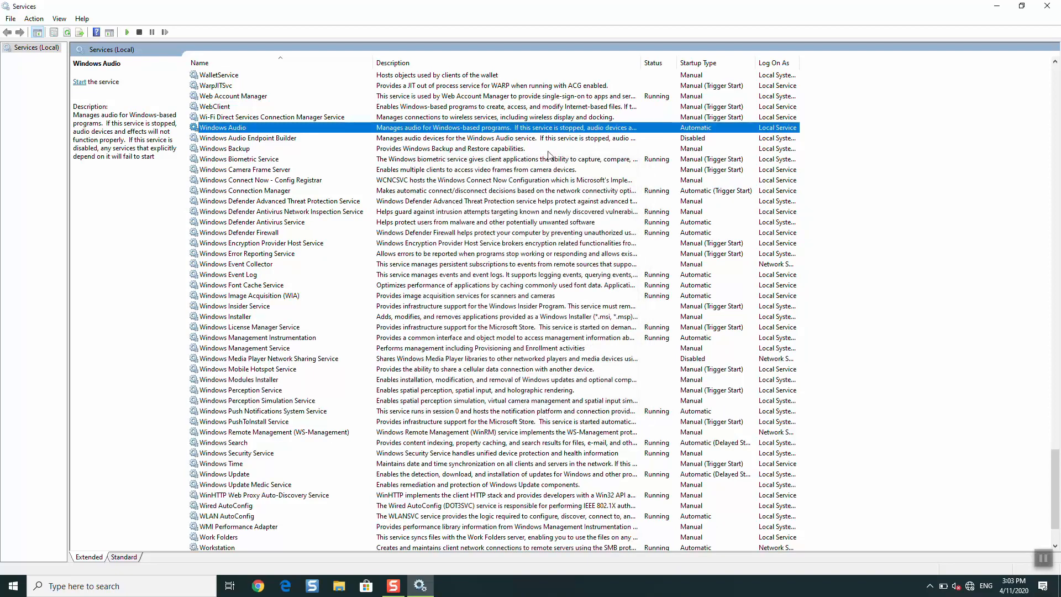
- Try to start the Windows Audio service from its properties
double_click(544, 131)
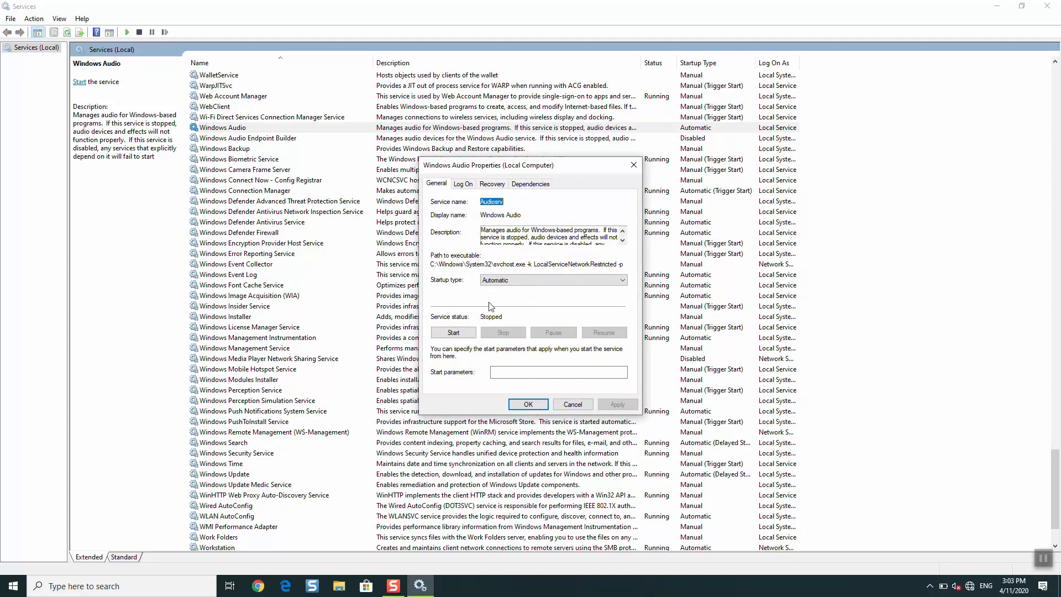
click(453, 332)
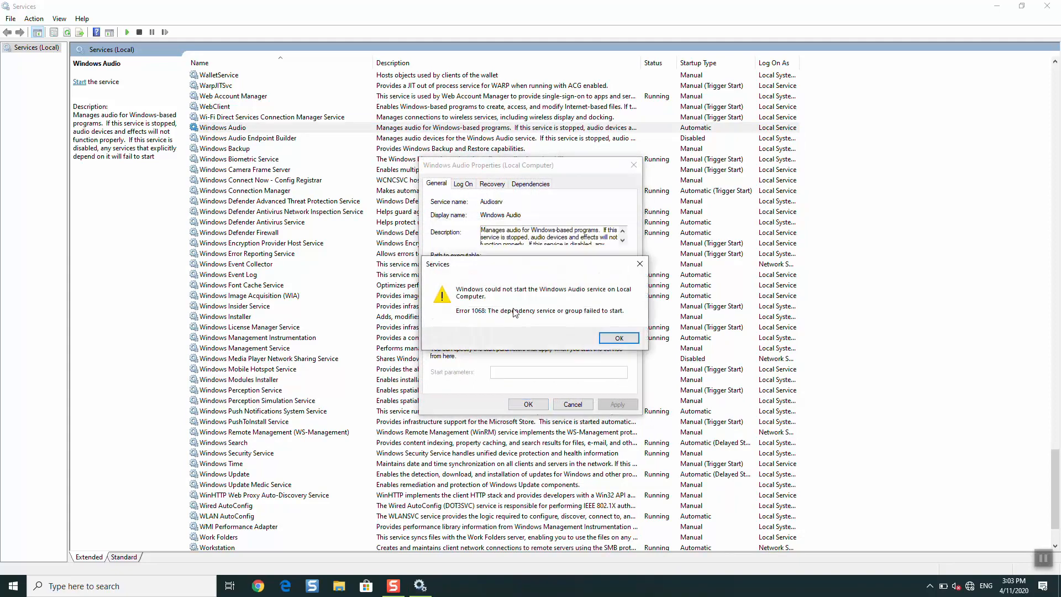
click(613, 338)
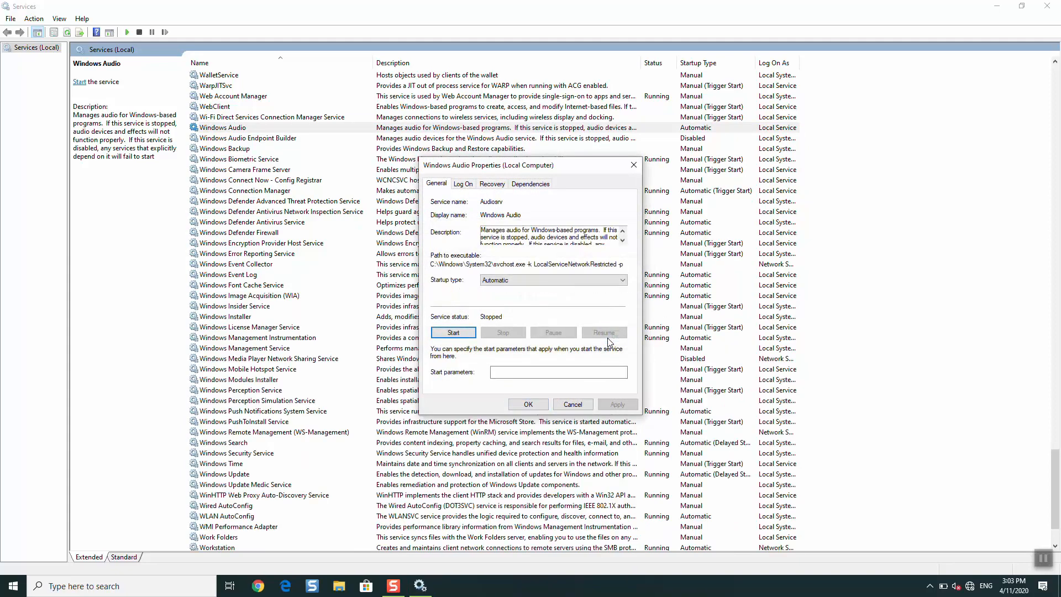
click(568, 406)
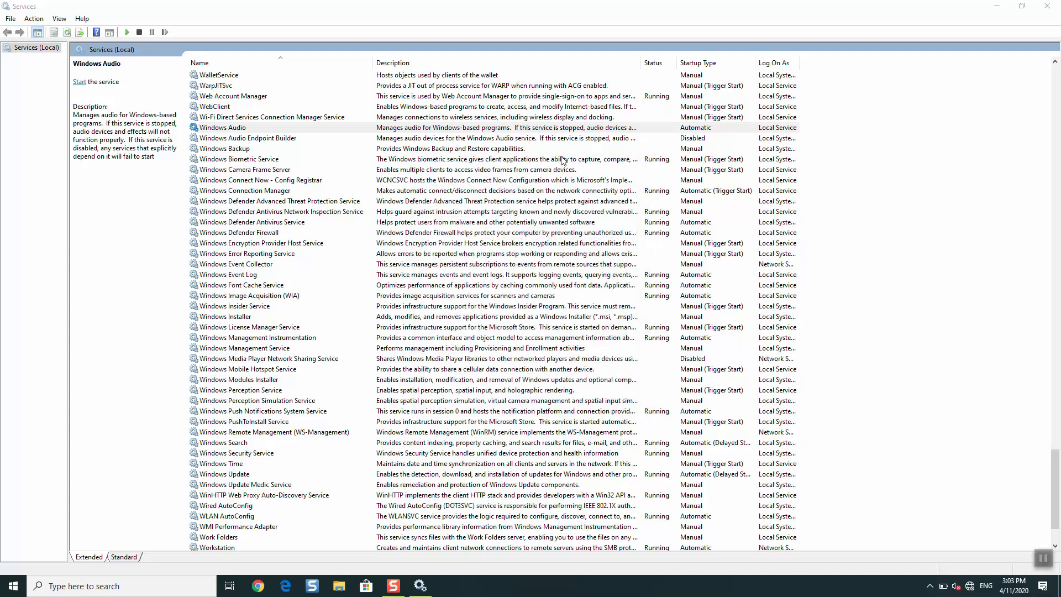
click(665, 131)
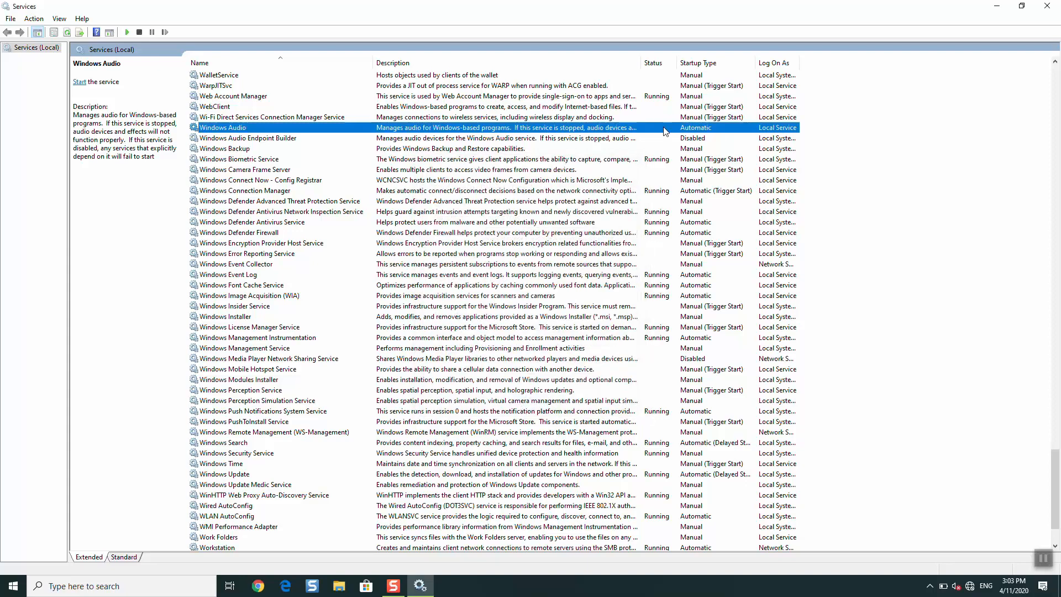
- Set the Windows Audio Endpoint Builder service's startup type to Automatic and start the service
click(621, 142)
double_click(622, 142)
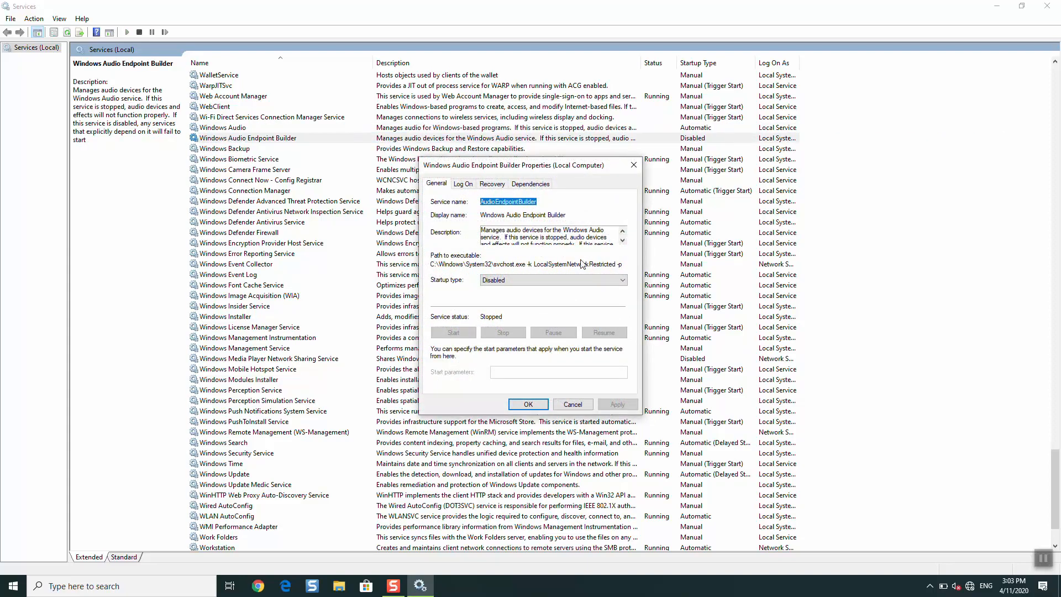
click(553, 280)
click(540, 289)
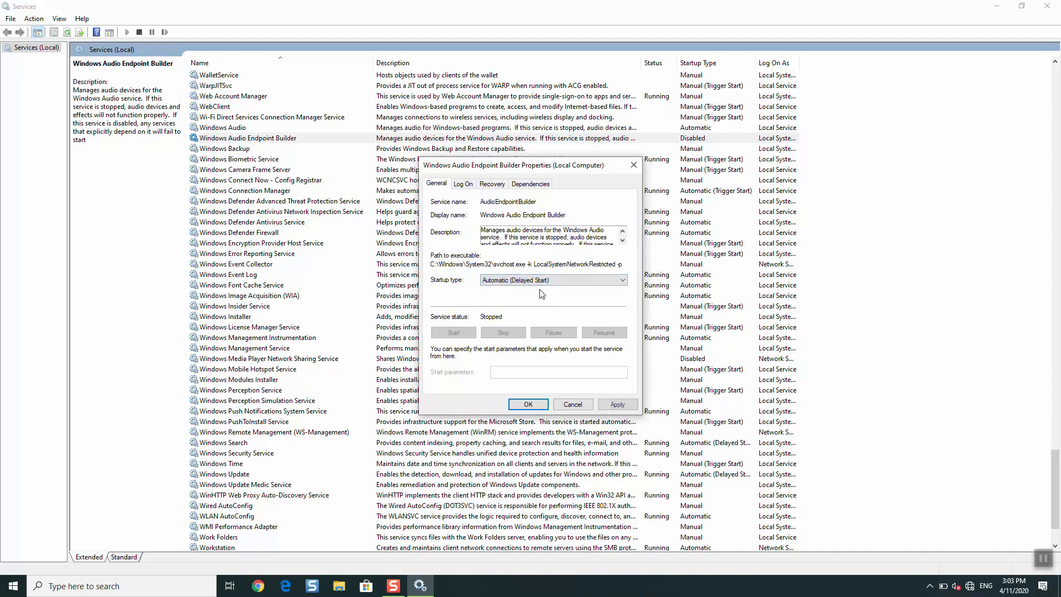
click(540, 285)
click(534, 297)
click(616, 403)
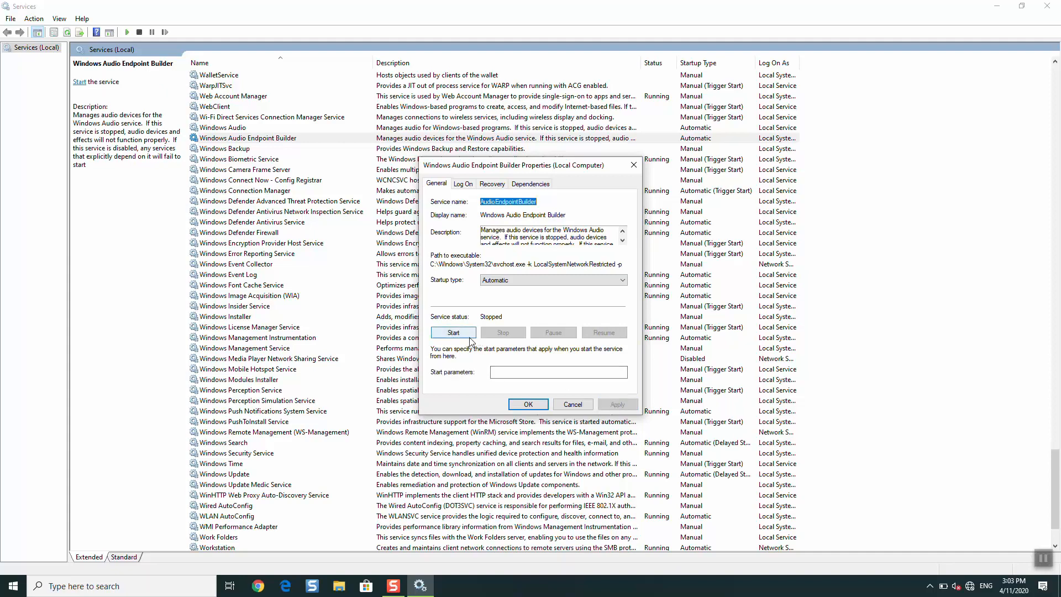
click(470, 335)
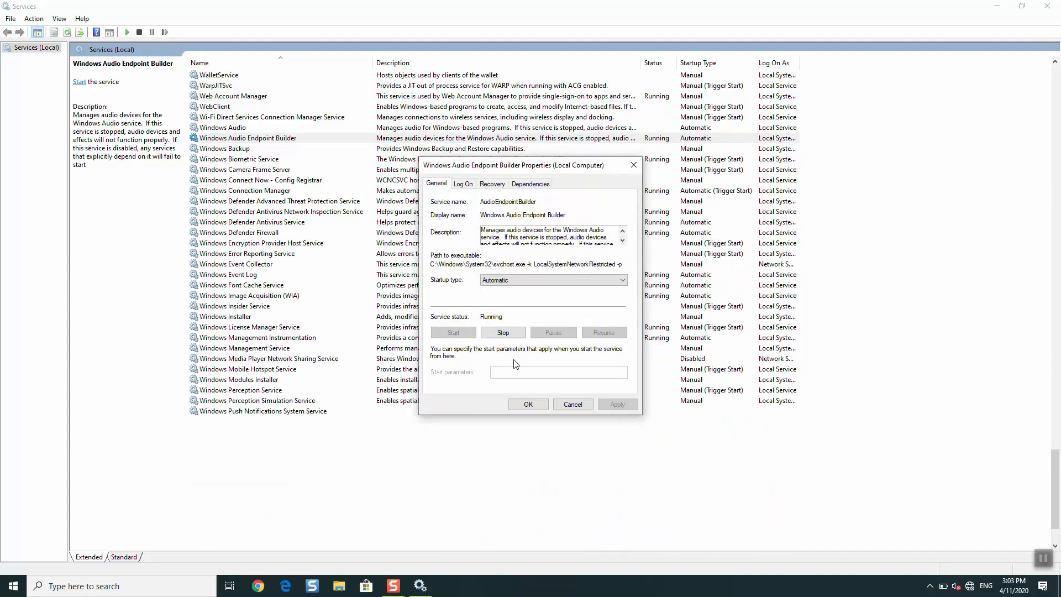
click(528, 404)
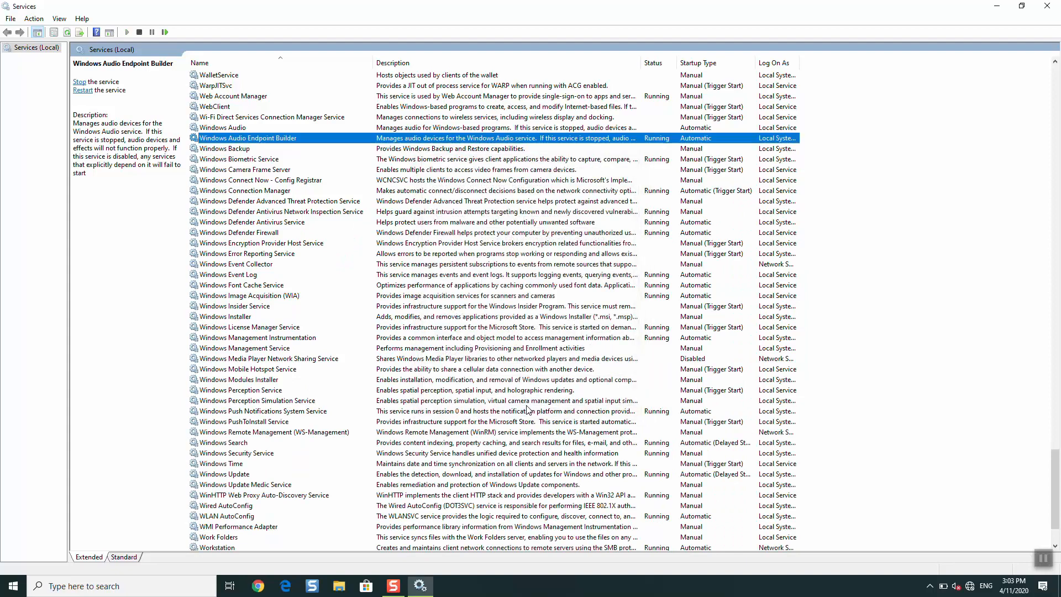
- Start the Windows Audio service from its properties and close them
click(486, 129)
double_click(486, 128)
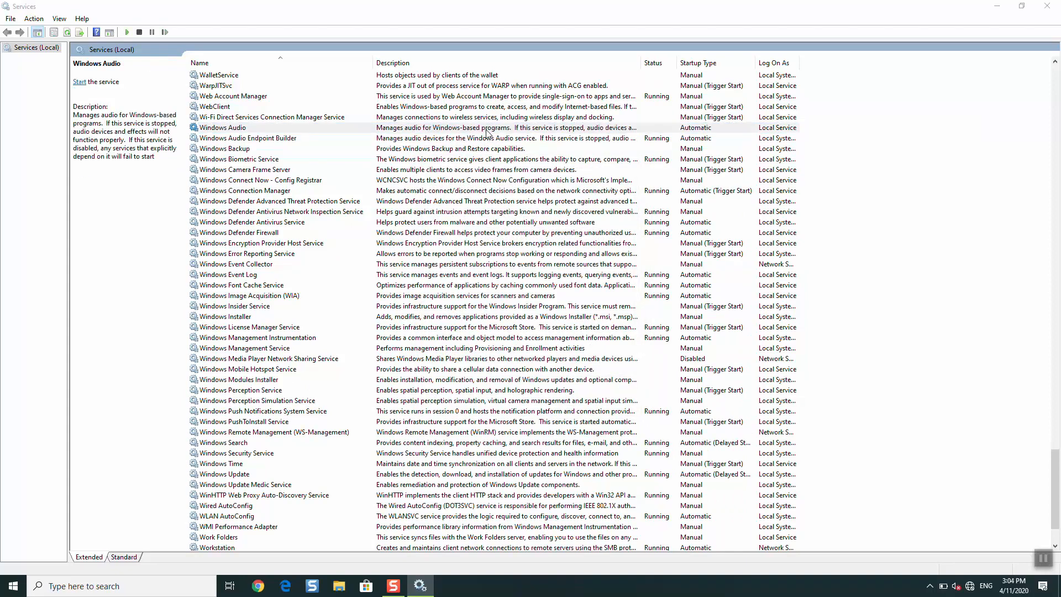
click(472, 332)
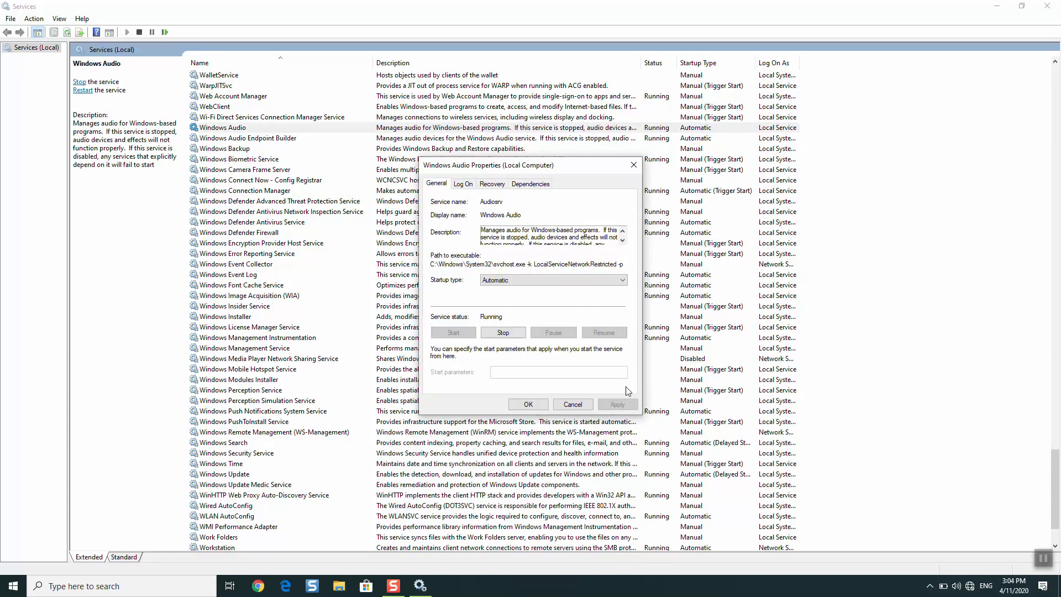
click(538, 406)
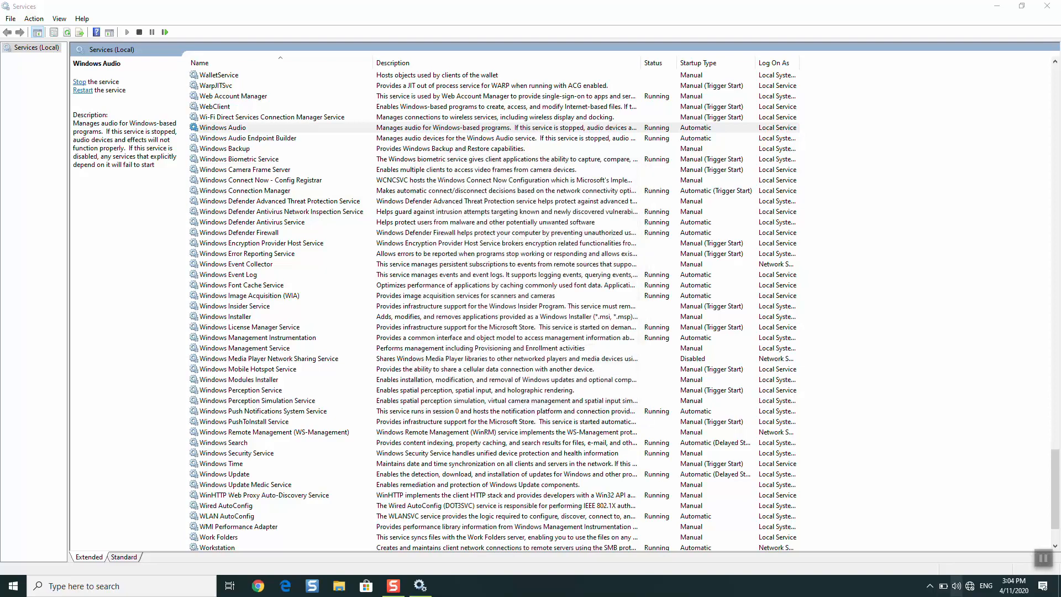
- Check the speaker volume and the available playback devices from the taskbar, and close Services
click(956, 587)
click(963, 559)
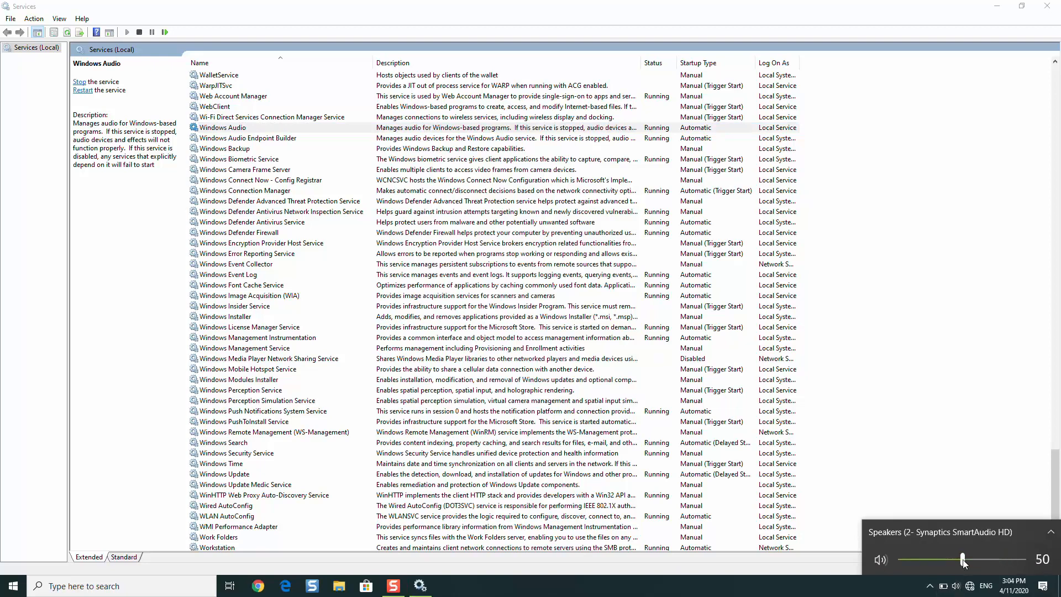
click(976, 538)
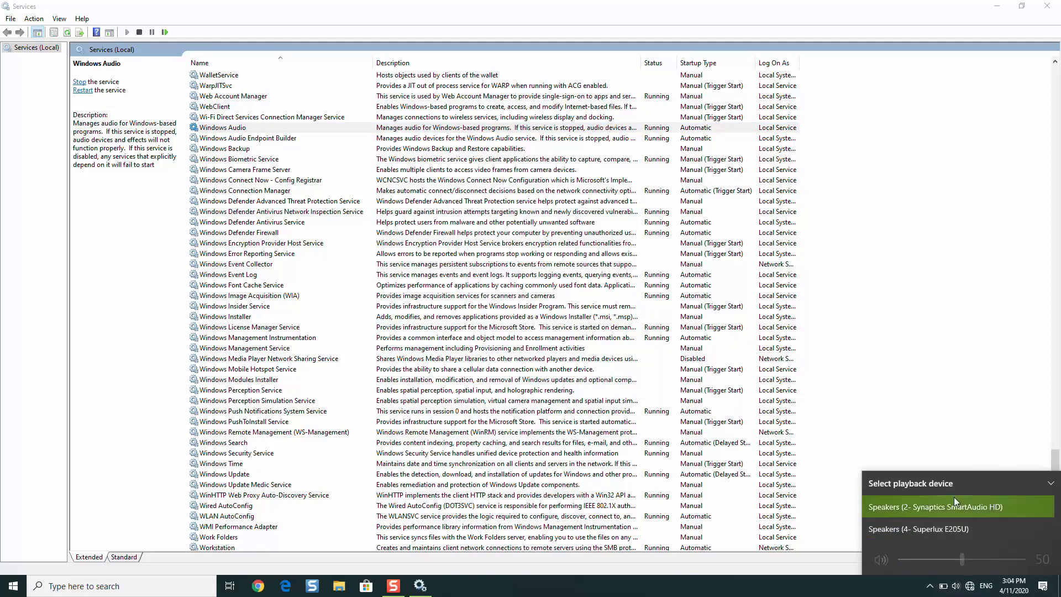
click(822, 596)
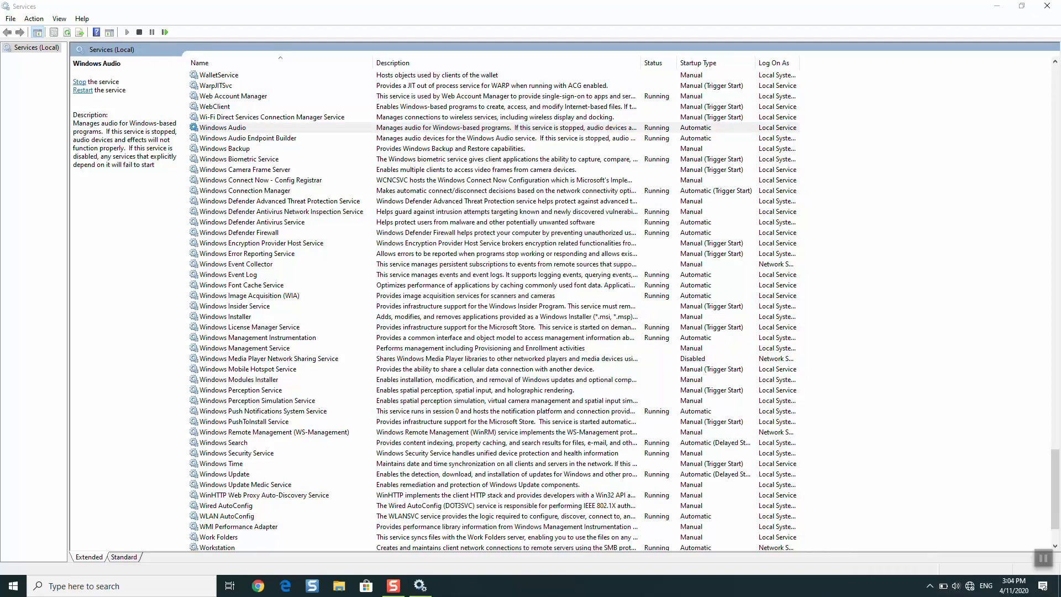
click(1046, 6)
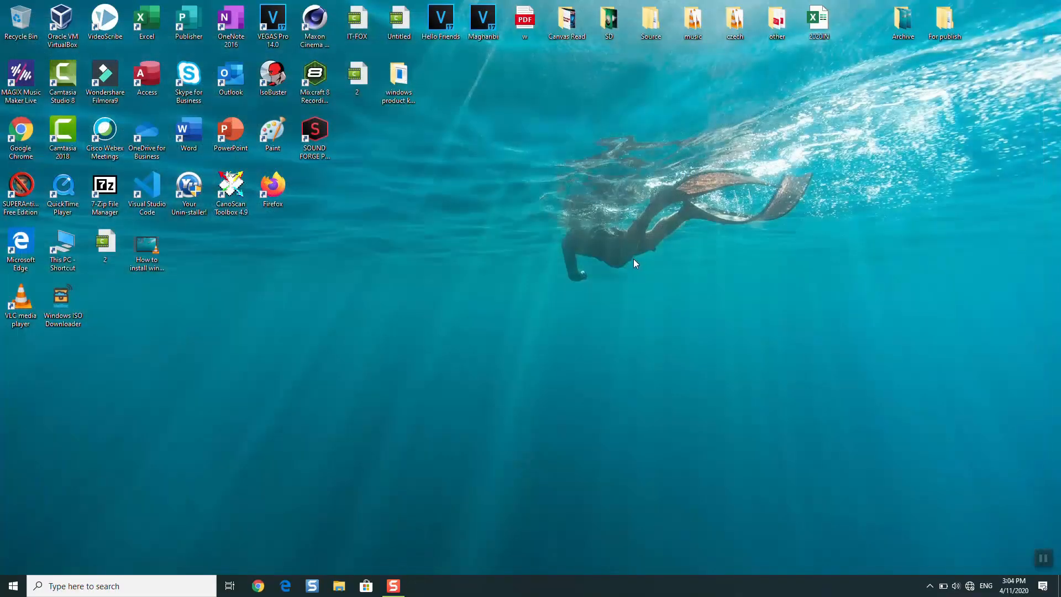
- Search Windows for "settings" and open the Sound page of the System settings
click(107, 584)
text(settin)
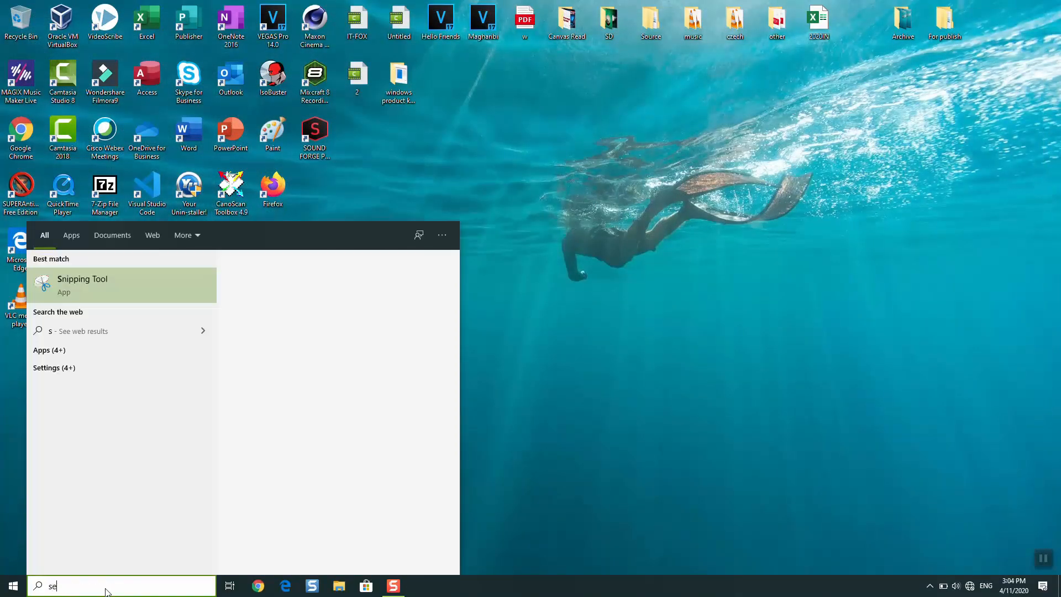
text(gs)
click(130, 297)
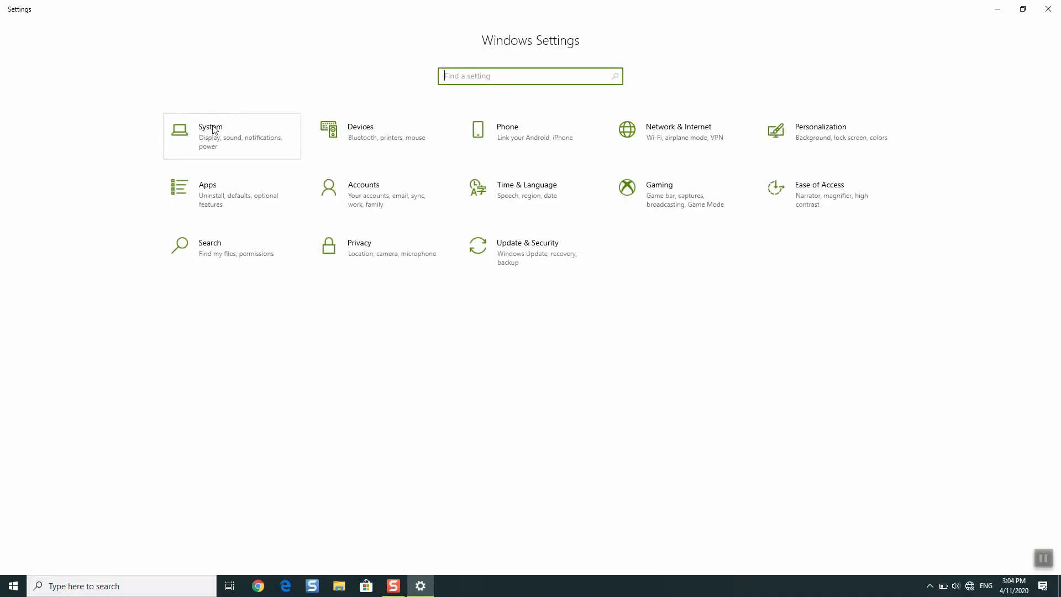
click(214, 129)
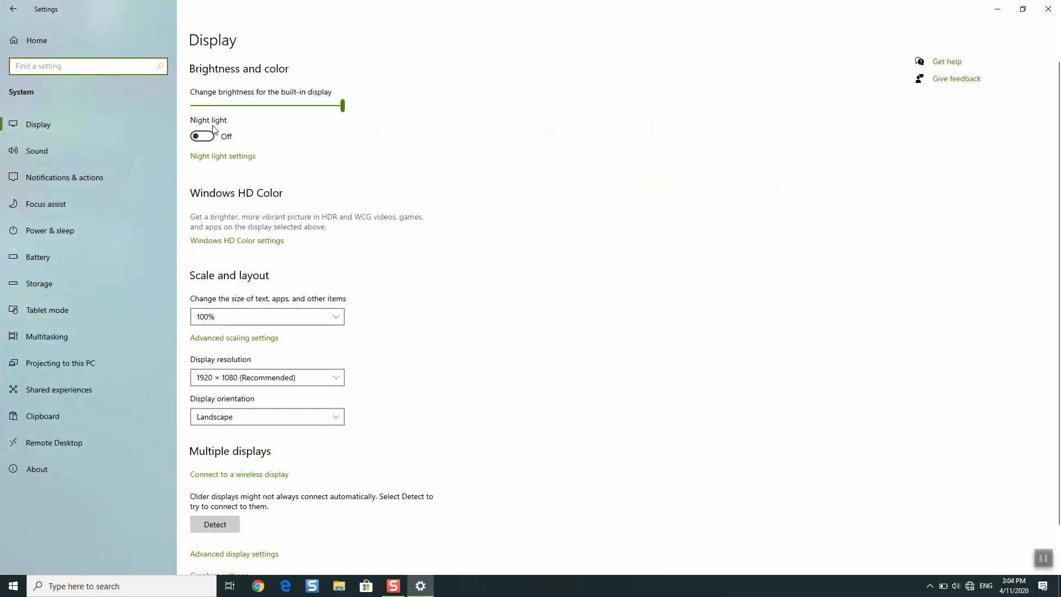
click(75, 159)
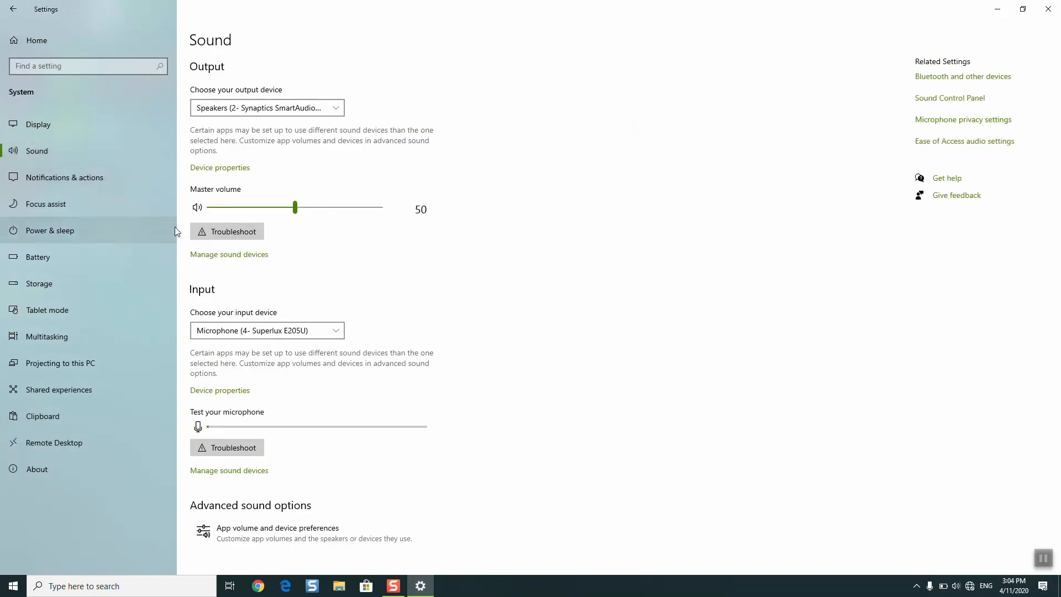
- Run the output troubleshooter on Speakers - 2- Synaptics SmartAudio HD and choose to open Audio Enhancements
click(235, 234)
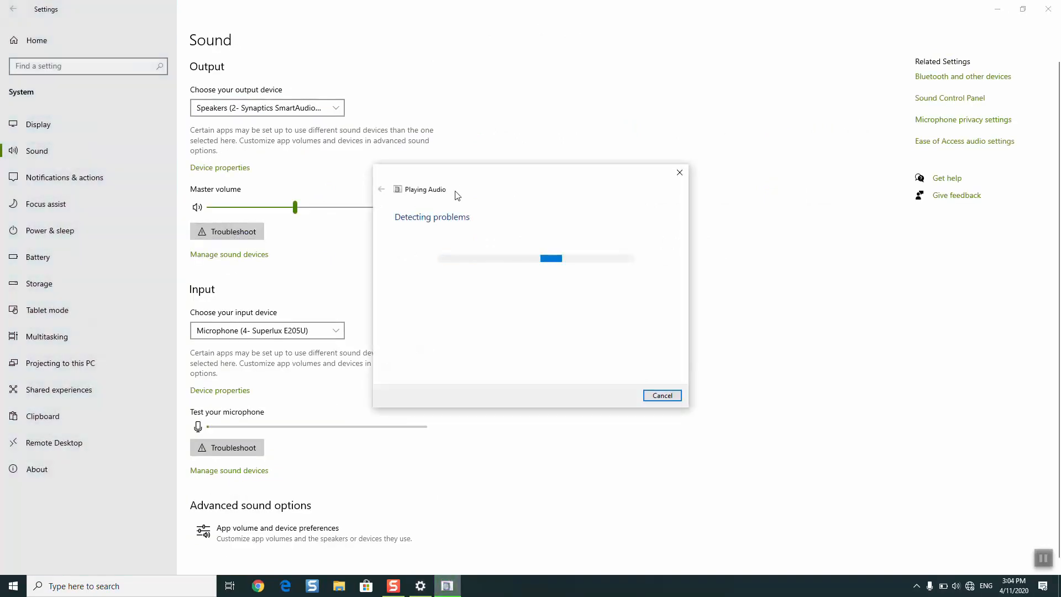
drag(464, 186, 575, 120)
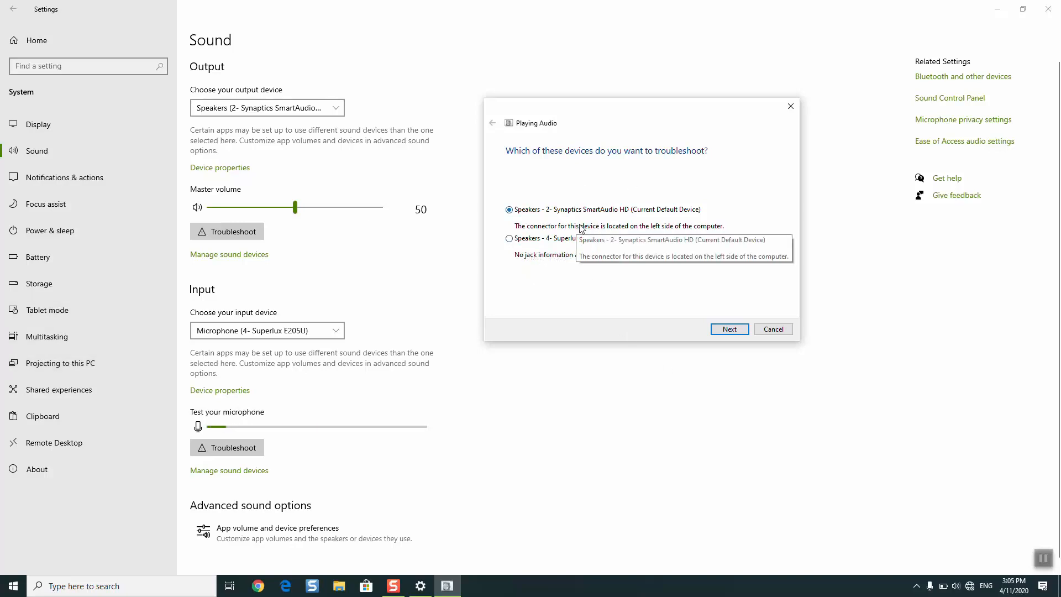
click(729, 329)
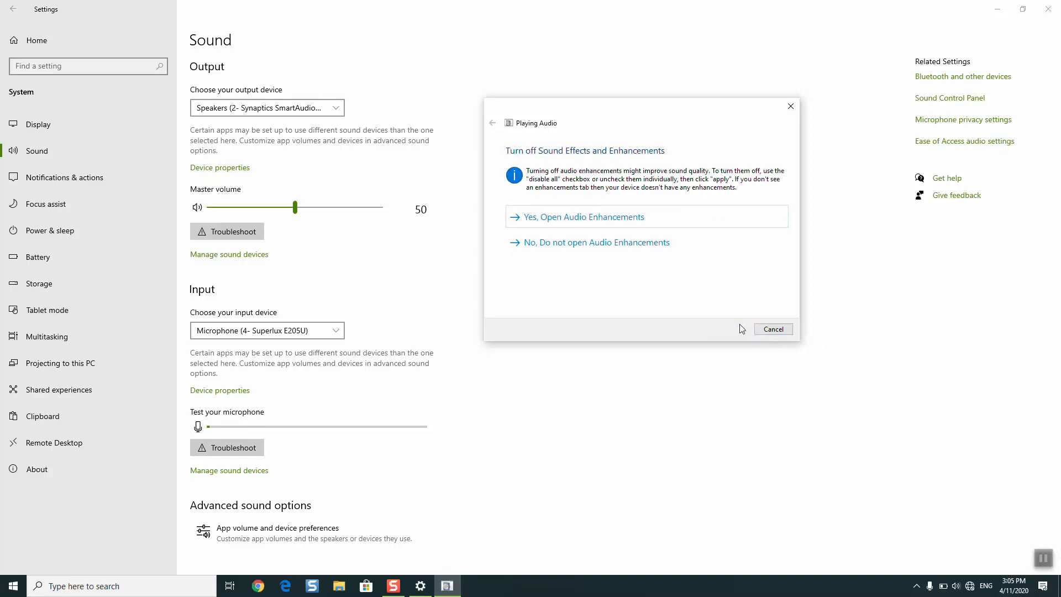
click(581, 218)
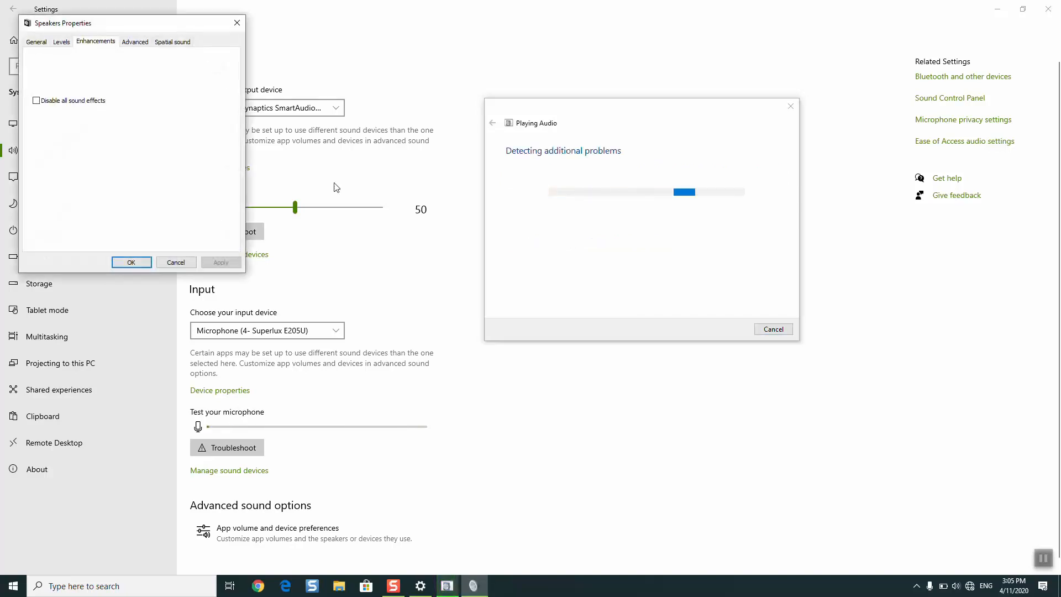
- Set the Speakers level to 90 in the Speakers Properties
click(37, 43)
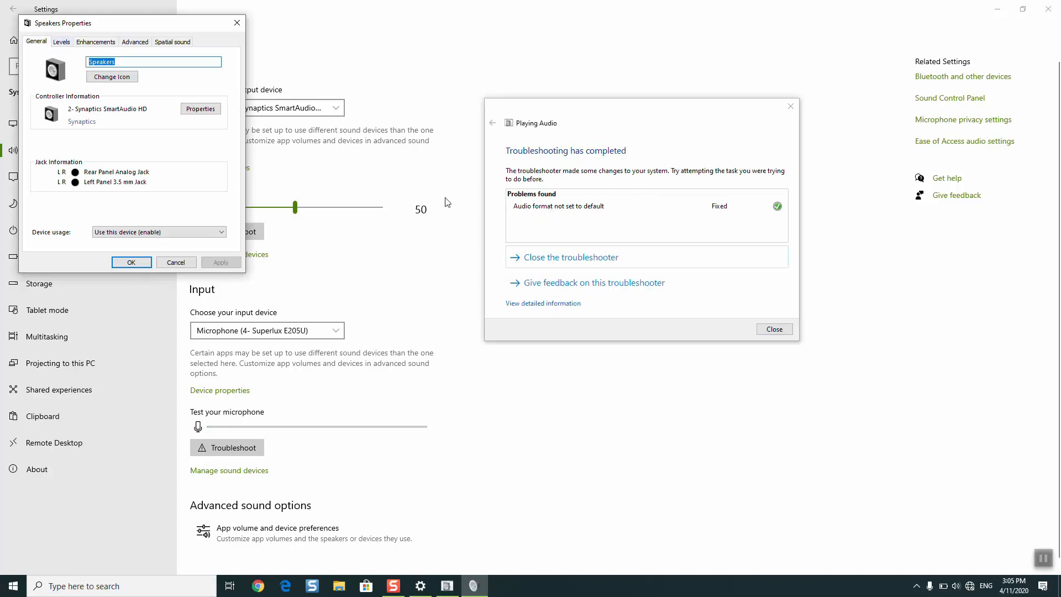
click(62, 42)
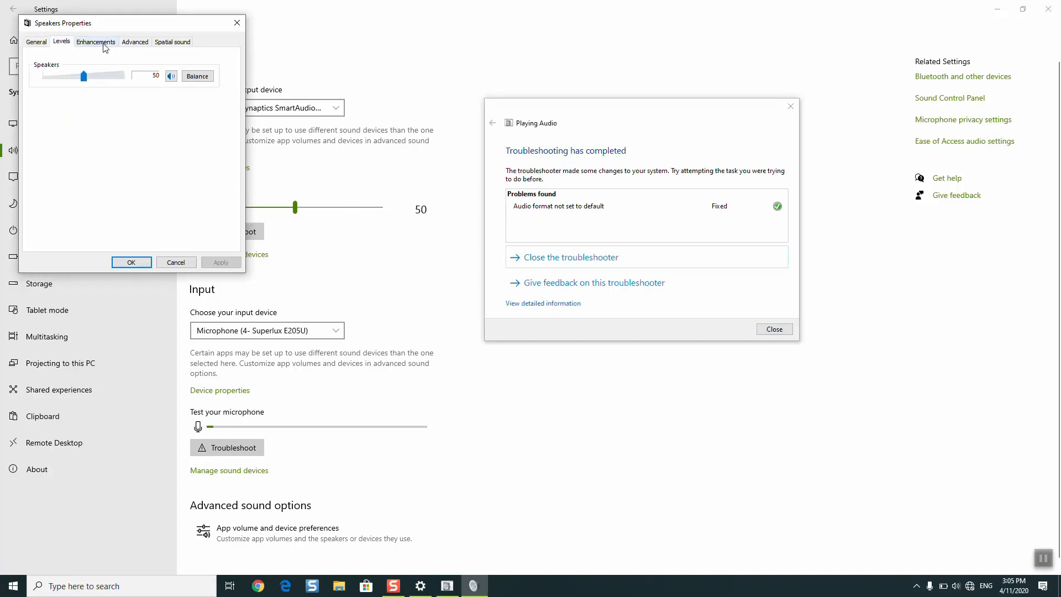
click(100, 77)
click(114, 77)
- Review the speakers' enhancement settings and default format options, and close Speakers Properties
click(111, 47)
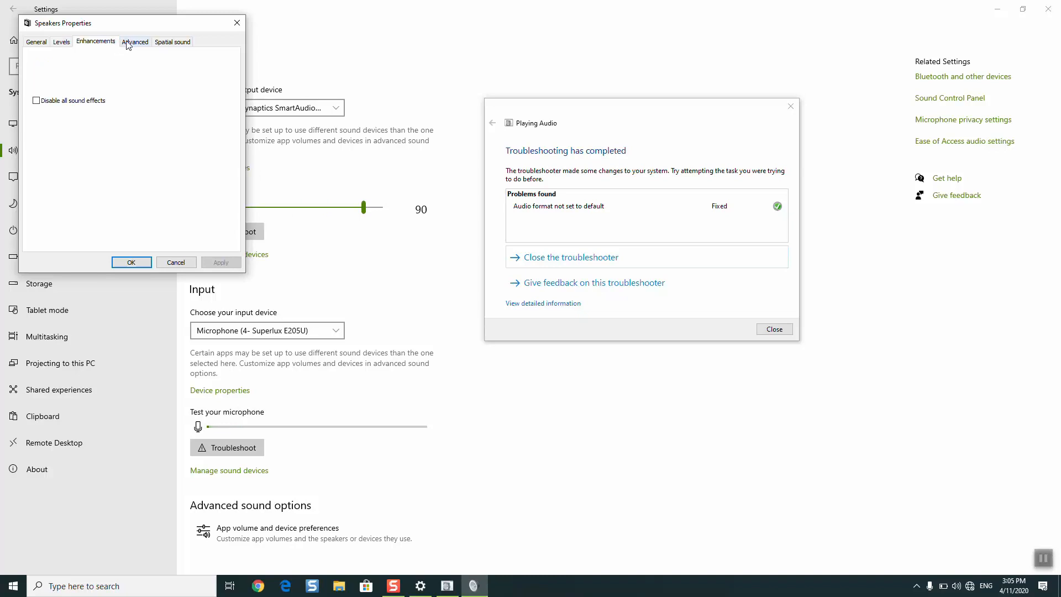
click(127, 43)
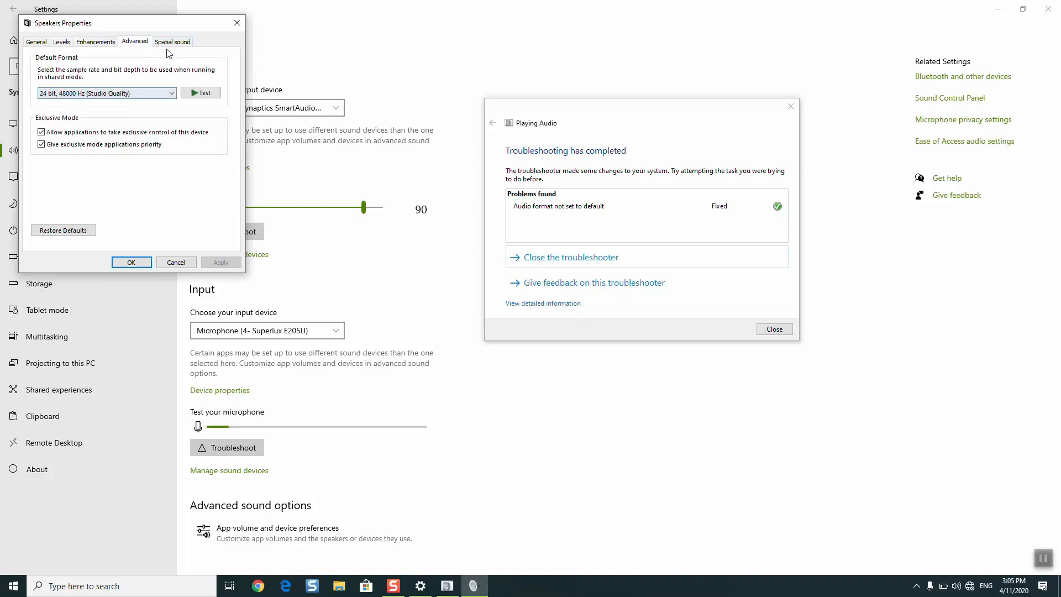
click(148, 92)
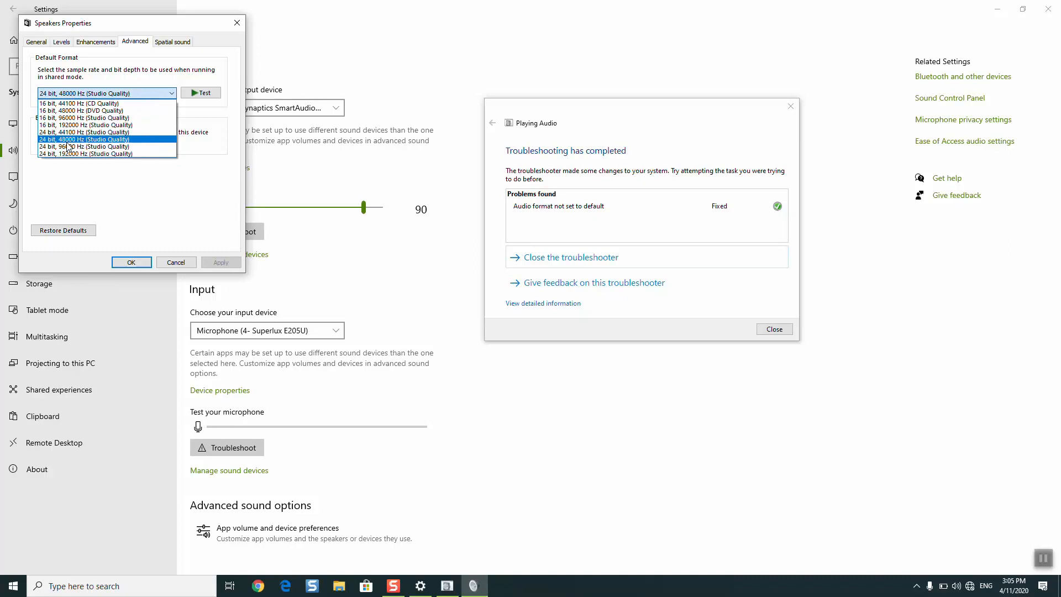
click(103, 176)
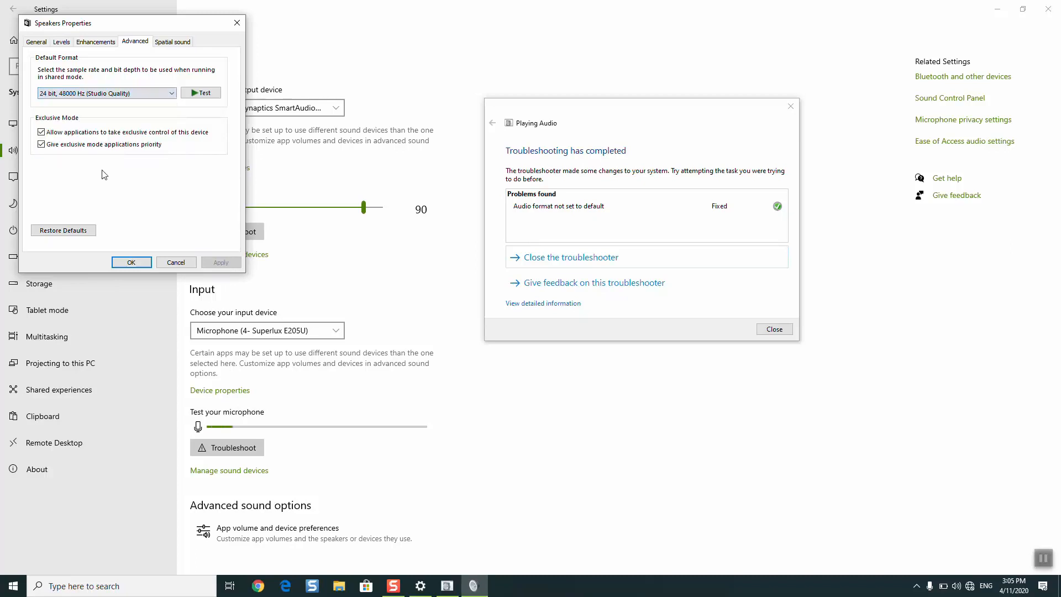
click(141, 264)
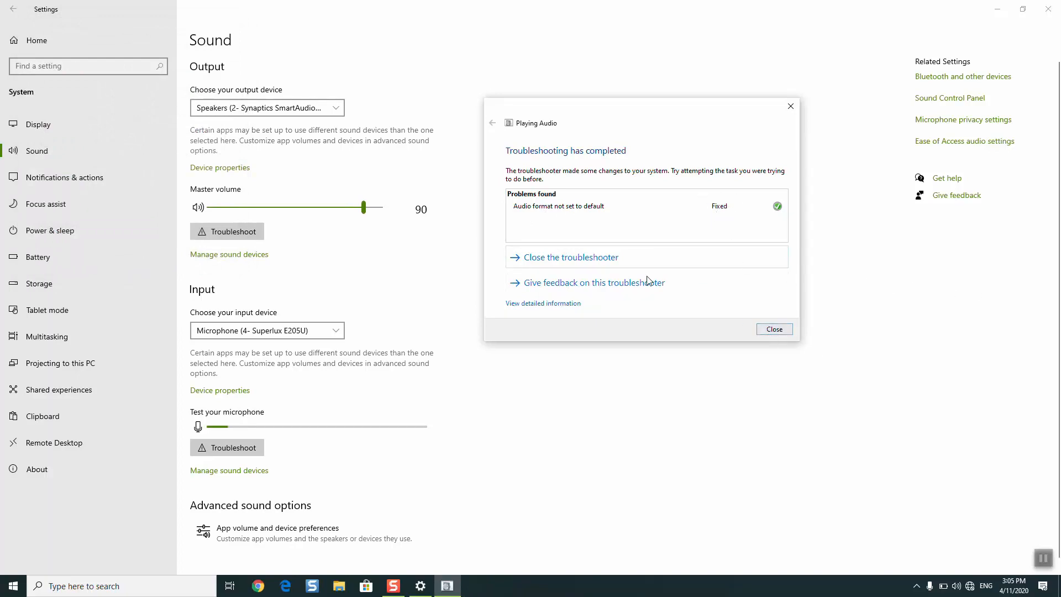
- Open the troubleshooter's detailed report and examine the issues found and the potential issues that were checked
click(637, 263)
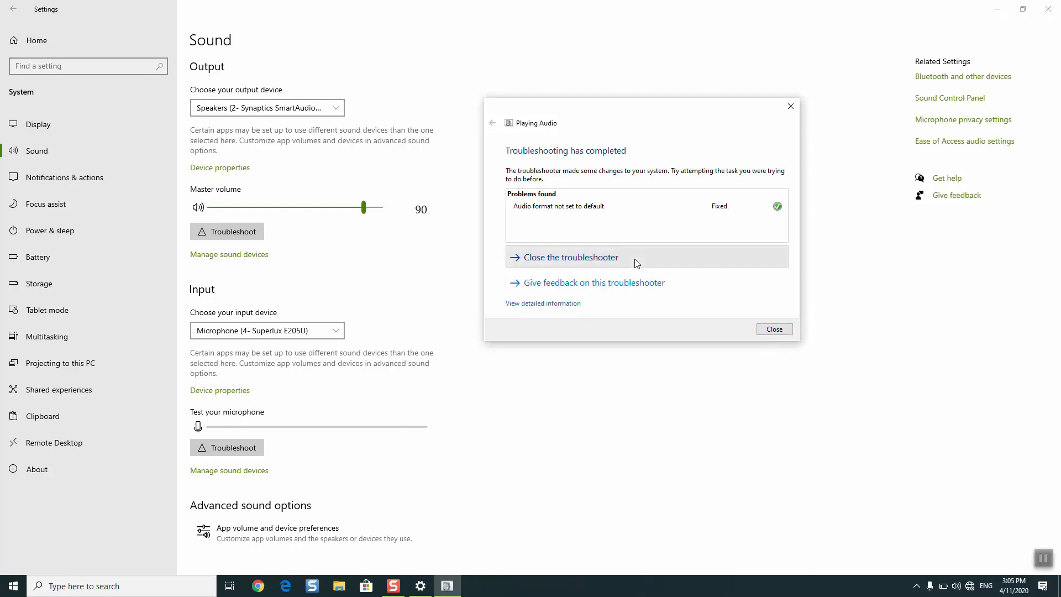
click(577, 303)
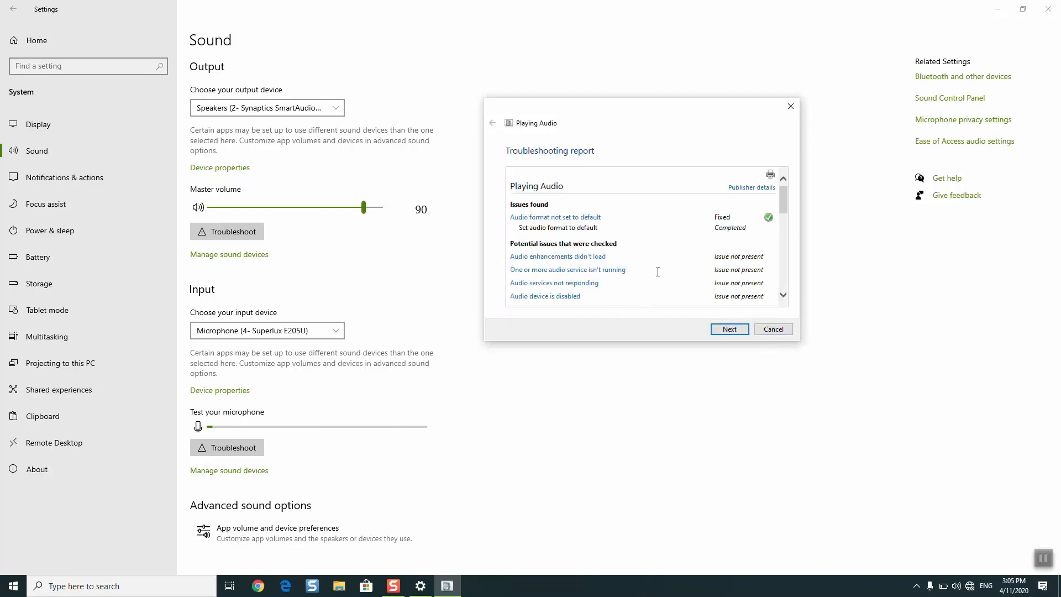
scroll(685, 260, down, 9)
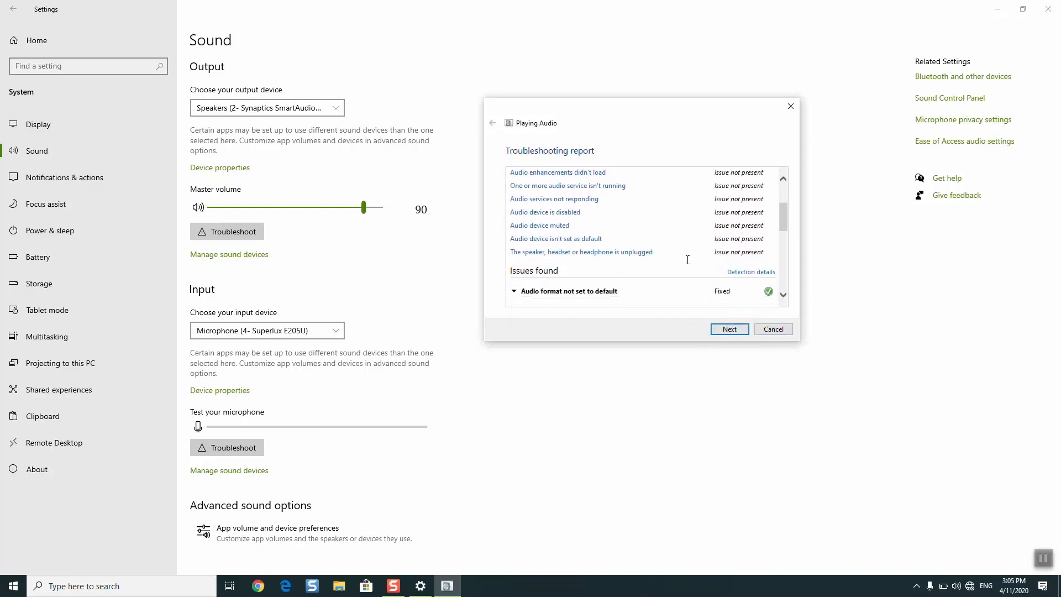
scroll(688, 259, up, 9)
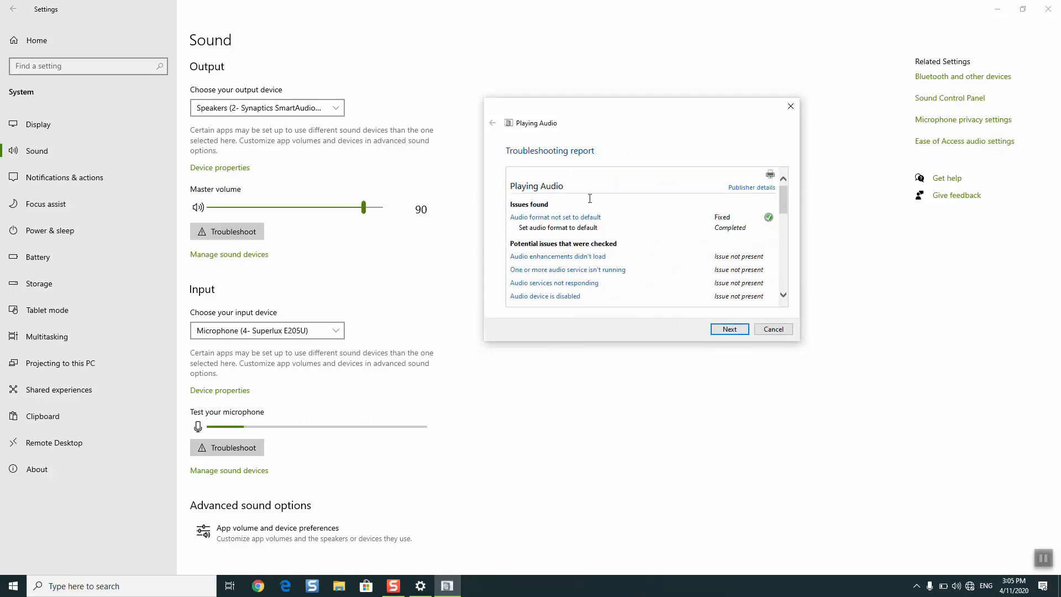
scroll(591, 260, down, 3)
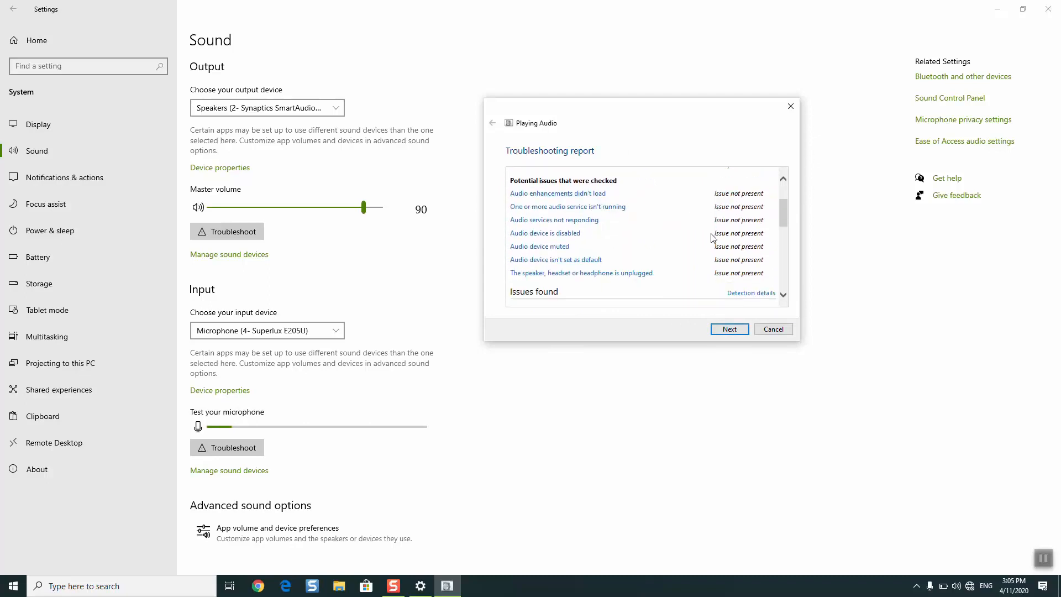
scroll(712, 238, down, 8)
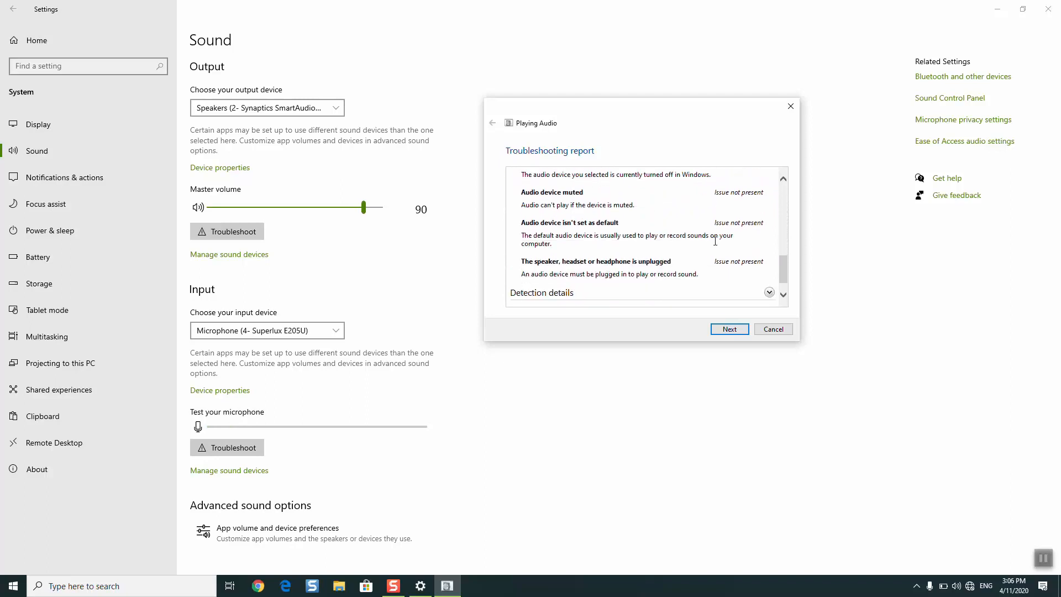
- Expand the report's detection details and publisher details to examine them, and close the audio troubleshooter
scroll(715, 242, down, 1)
click(769, 269)
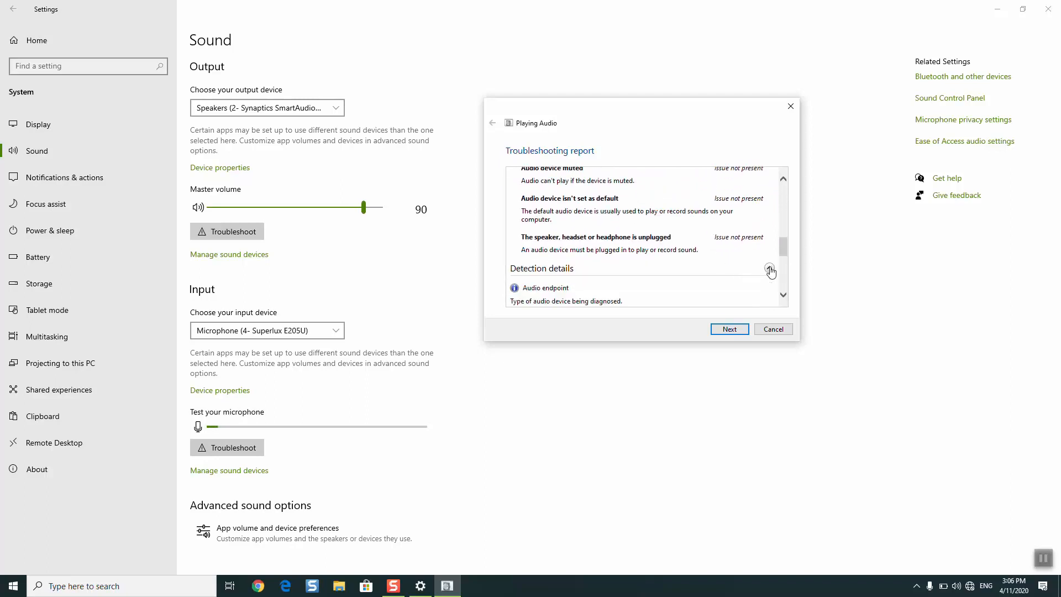
scroll(771, 270, down, 8)
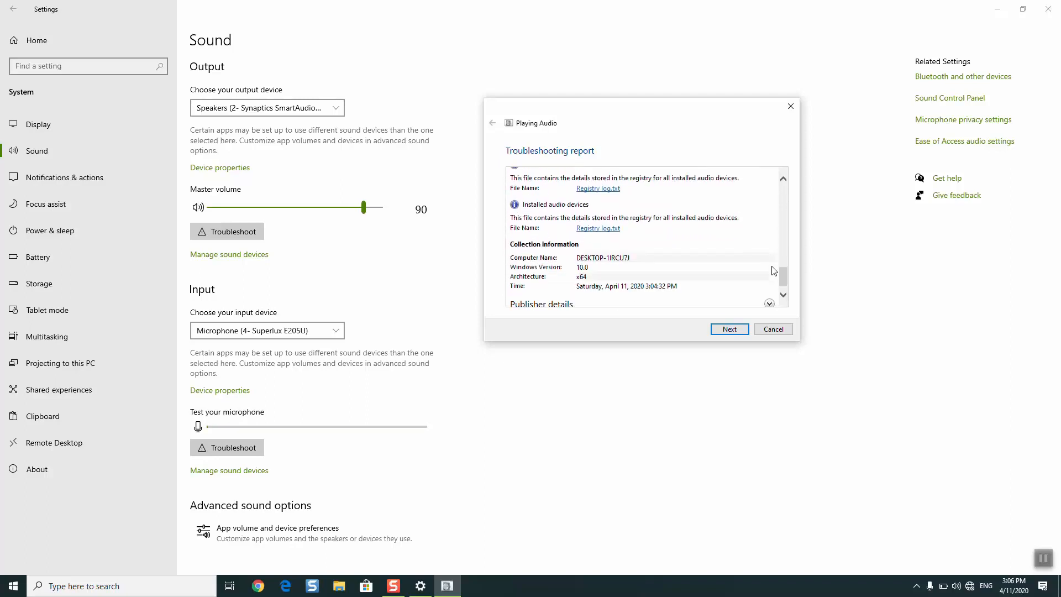
scroll(772, 270, down, 1)
click(769, 302)
scroll(714, 268, down, 3)
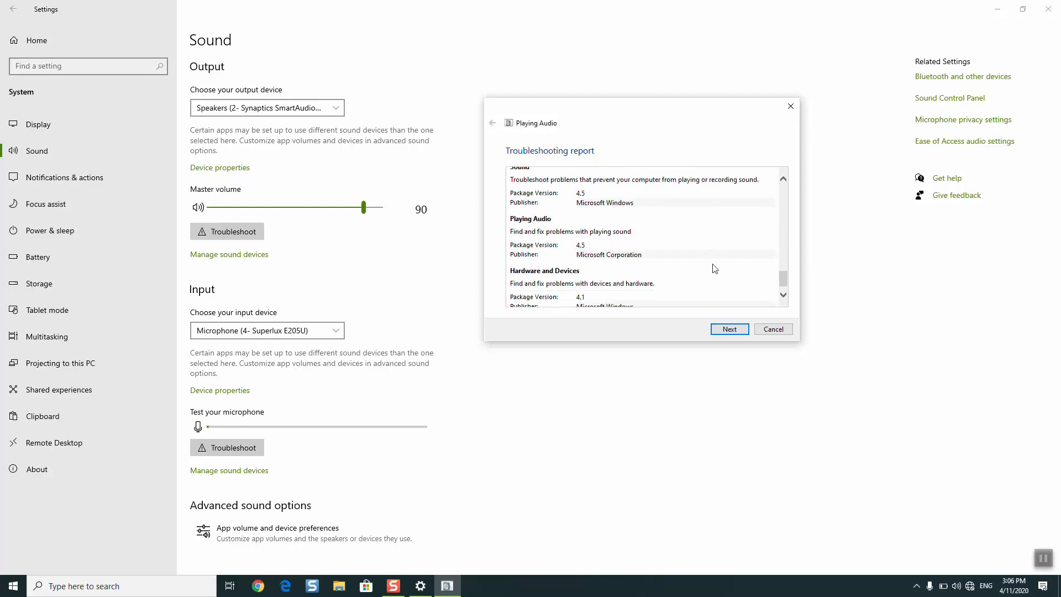
click(740, 330)
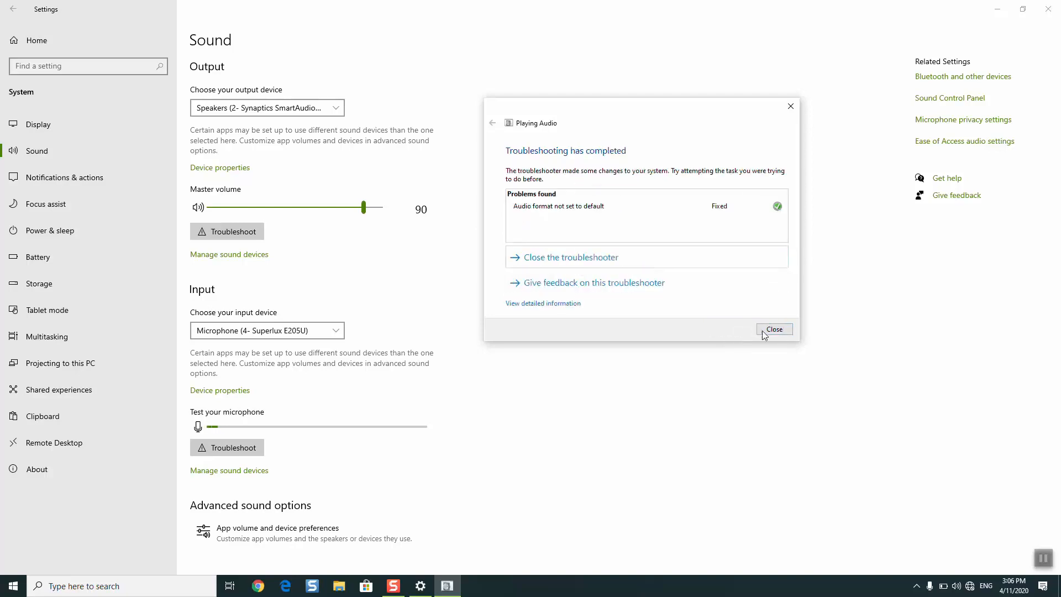
click(778, 332)
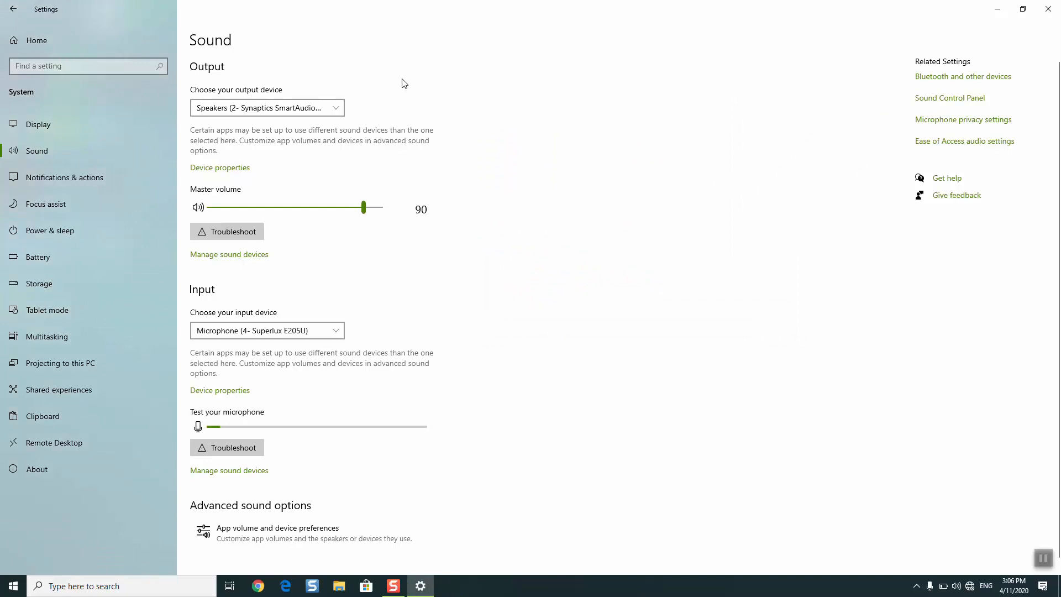
- Check which output devices are available on the Sound page, and close the Settings window
click(321, 108)
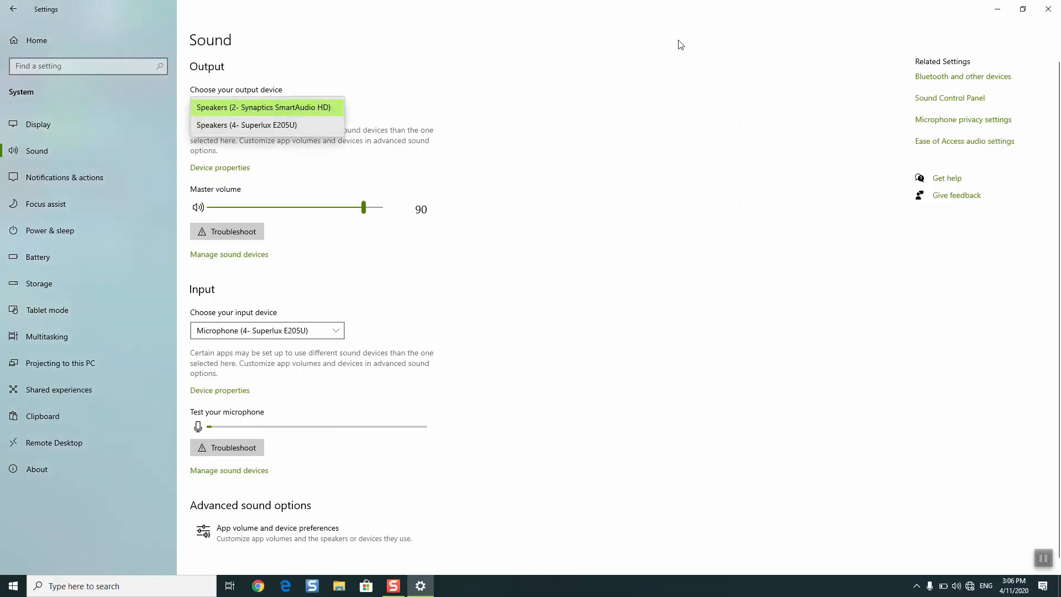
click(1048, 9)
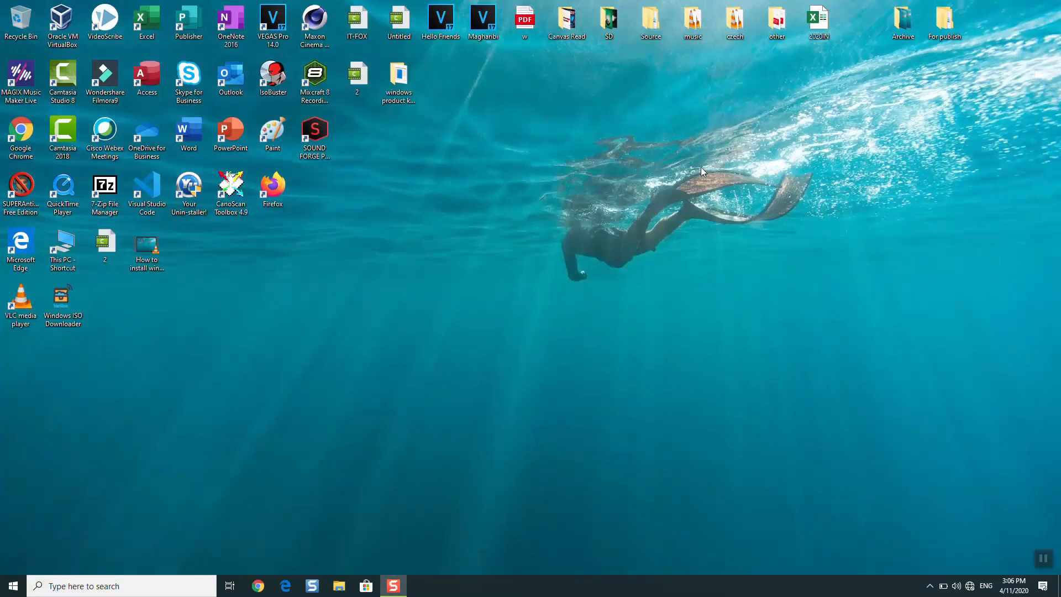